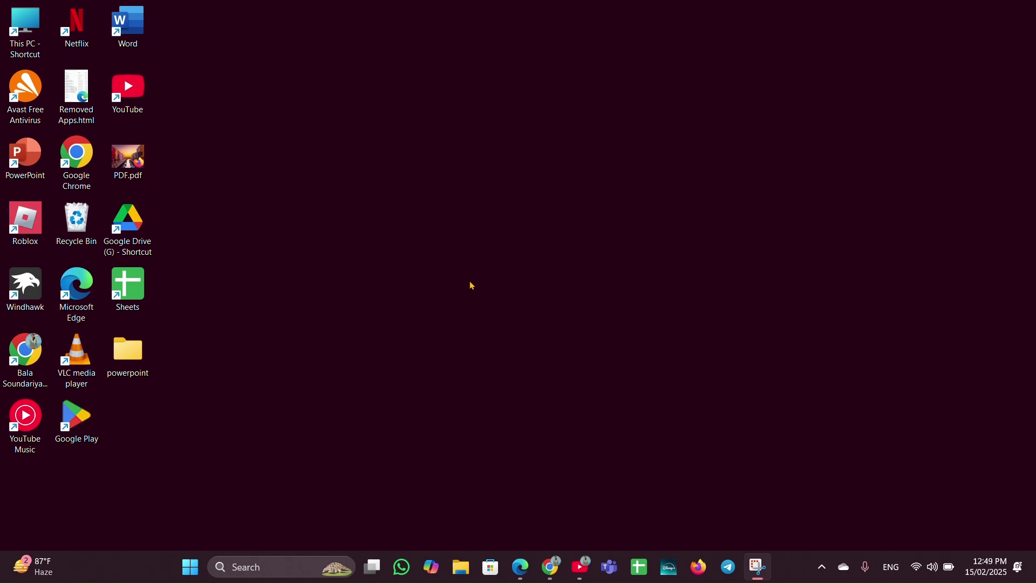
Launch the services.msc console from the Run prompt
{"action": "key", "text": "super+r"}
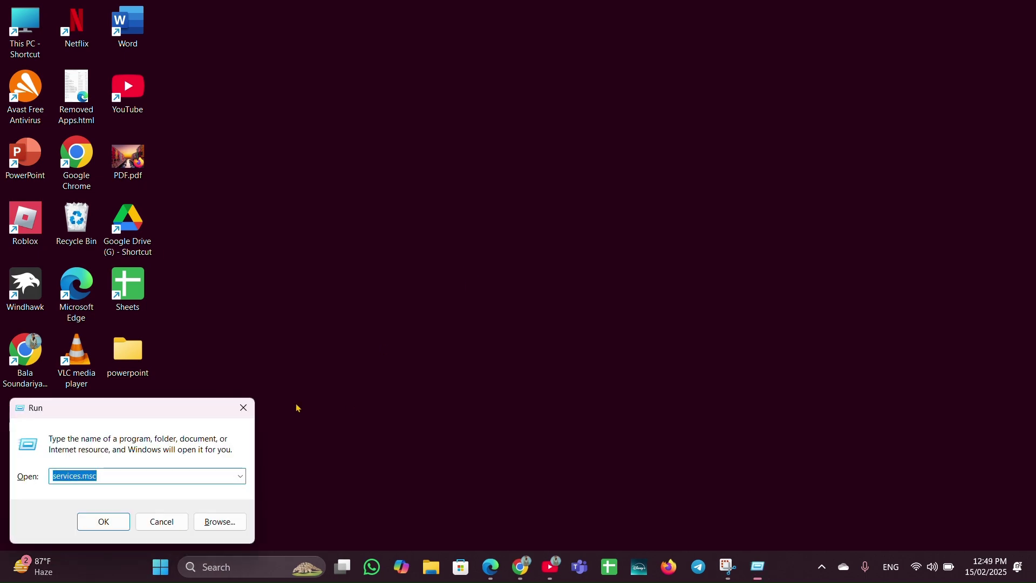
{"action": "left_click_drag", "start_coordinate": [199, 416], "coordinate": [488, 253]}
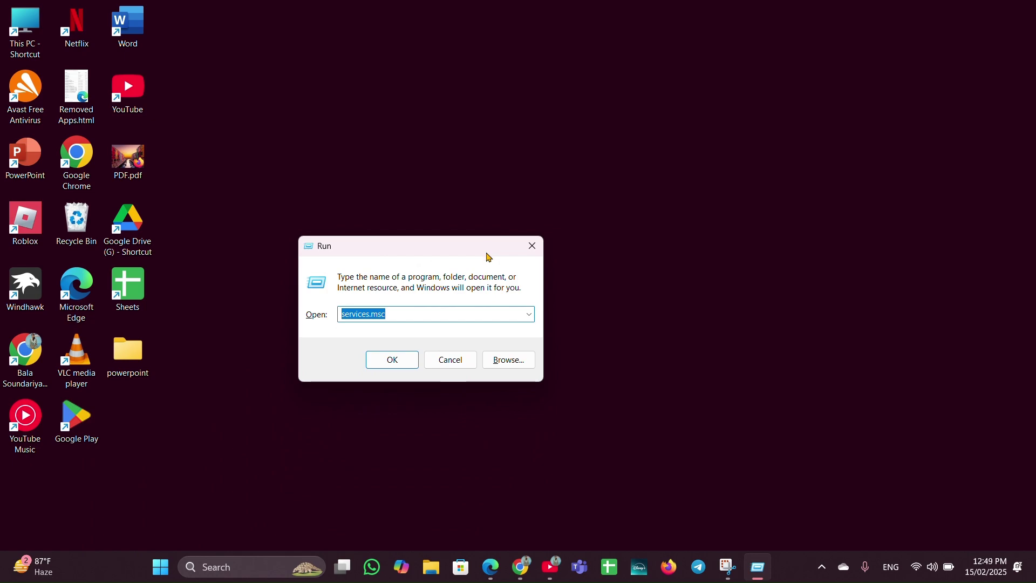
{"action": "left_click", "coordinate": [393, 360]}
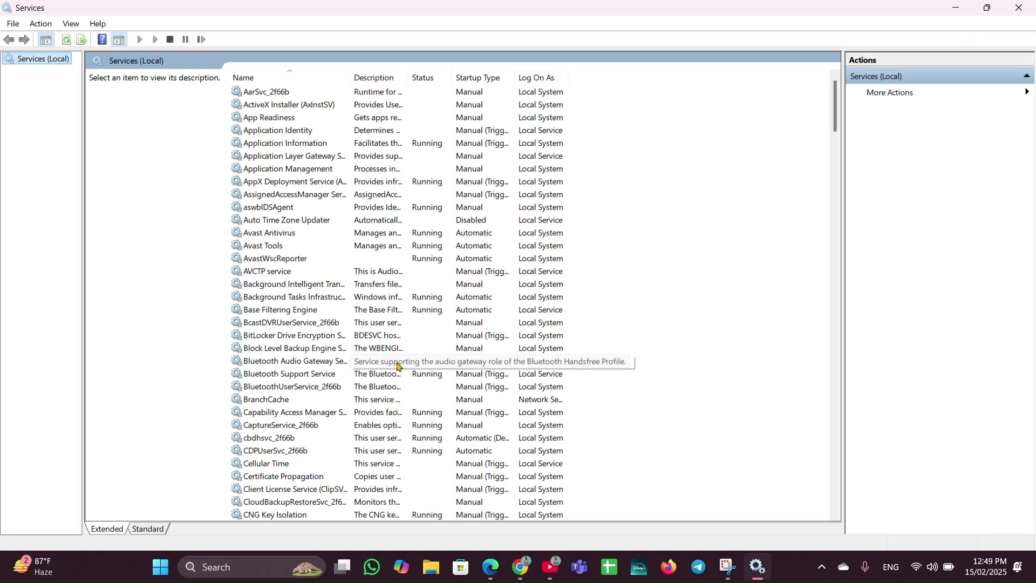
Find and select Windows Biometric Service in the services list
{"action": "scroll", "coordinate": [397, 360], "scroll_direction": "down", "scroll_amount": 20}
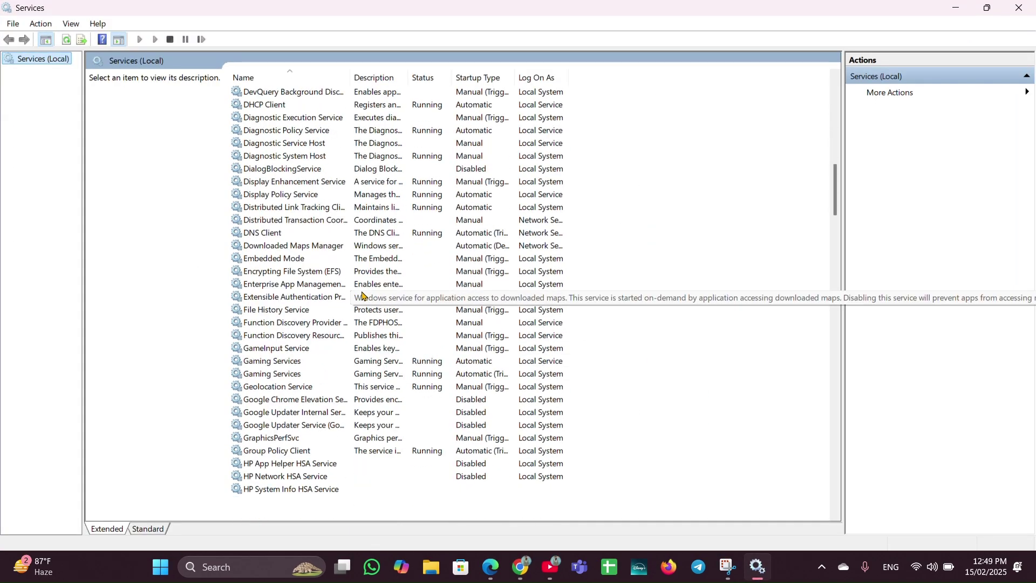
{"action": "scroll", "coordinate": [362, 301], "scroll_direction": "down", "scroll_amount": 9}
{"action": "scroll", "coordinate": [364, 302], "scroll_direction": "up", "scroll_amount": 8}
{"action": "scroll", "coordinate": [363, 301], "scroll_direction": "down", "scroll_amount": 20}
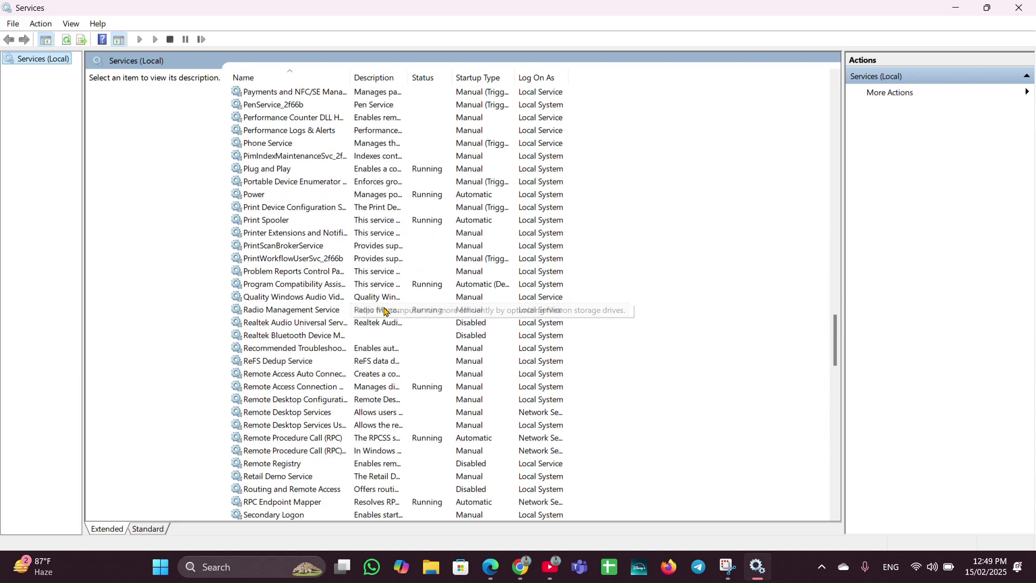
{"action": "scroll", "coordinate": [386, 311], "scroll_direction": "down", "scroll_amount": 18}
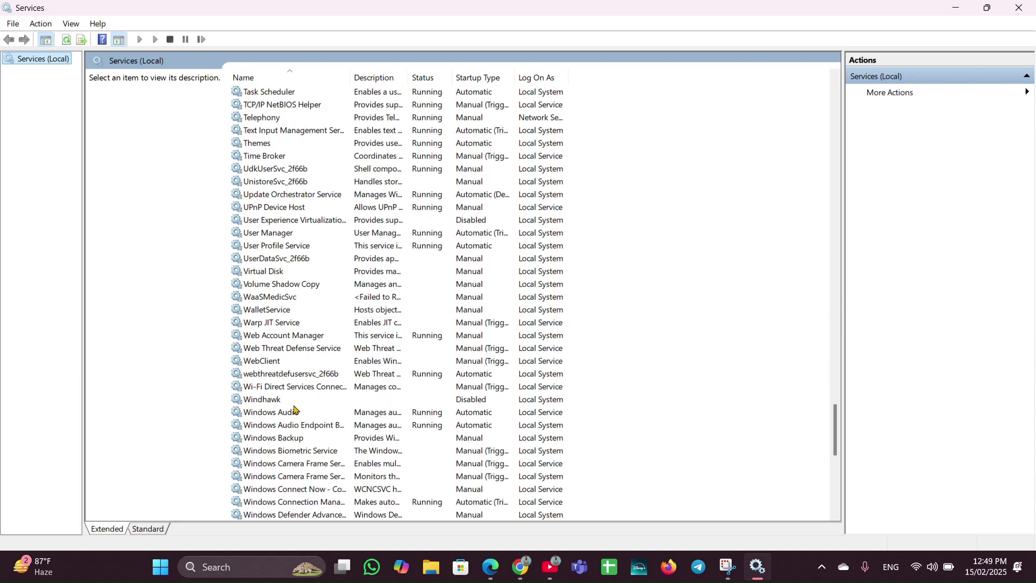
{"action": "scroll", "coordinate": [282, 398], "scroll_direction": "down", "scroll_amount": 2}
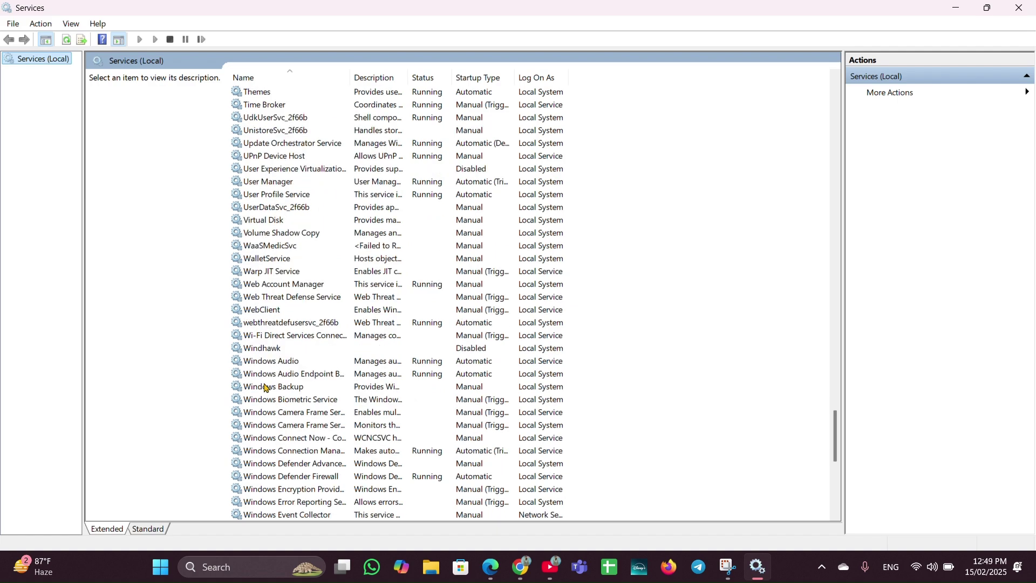
{"action": "left_click", "coordinate": [298, 402]}
Review Windows Biometric Service properties (Manual, Stopped), minimize Services, and close the dialog
{"action": "right_click", "coordinate": [298, 401]}
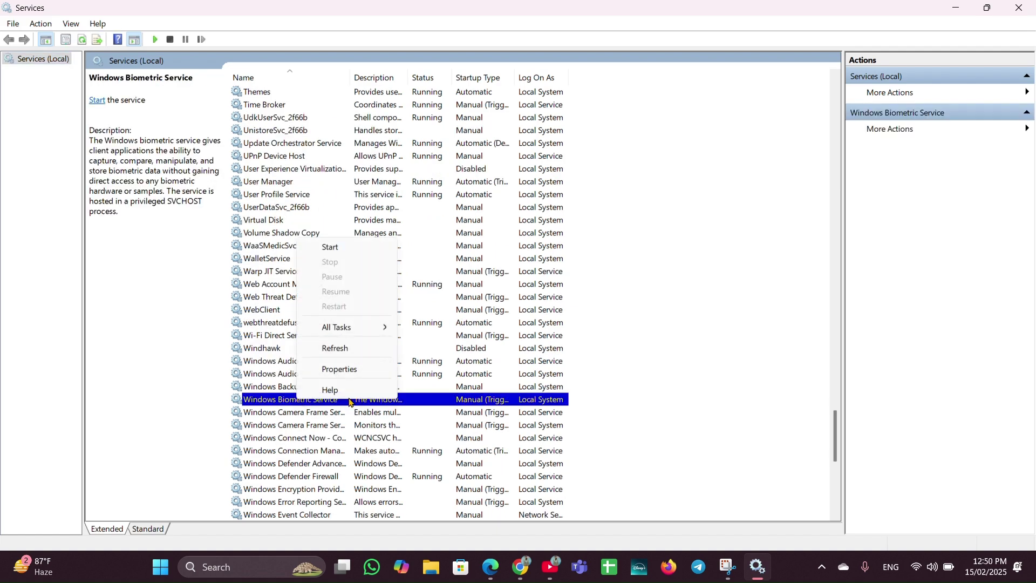
{"action": "left_click", "coordinate": [343, 371]}
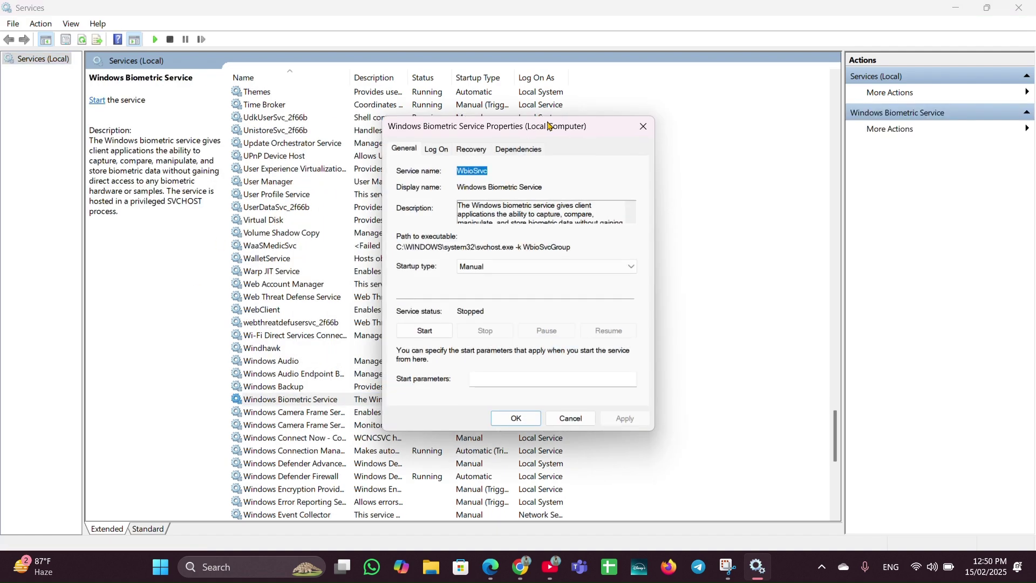
{"action": "left_click_drag", "start_coordinate": [546, 123], "coordinate": [482, 109]}
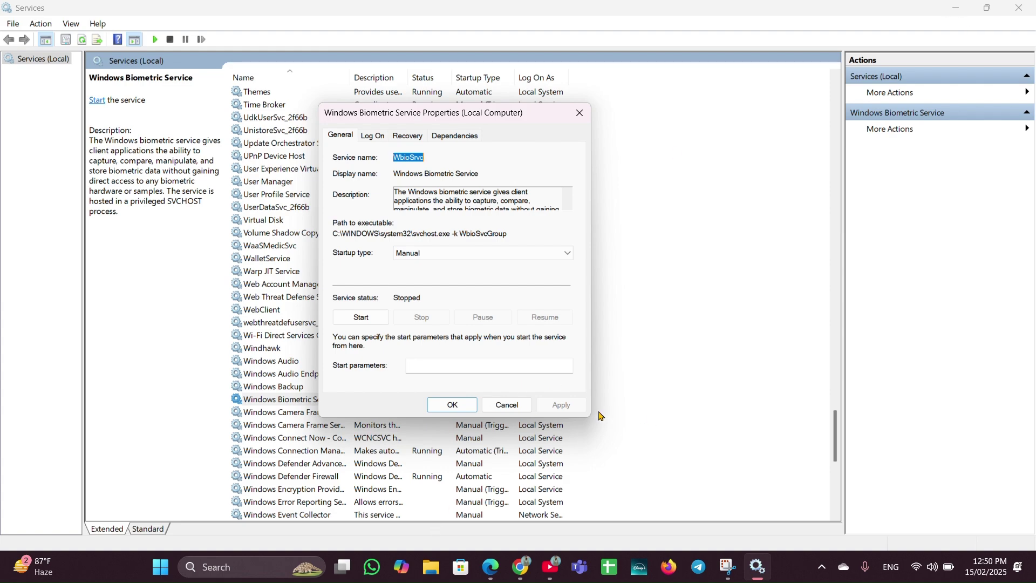
{"action": "left_click", "coordinate": [956, 7]}
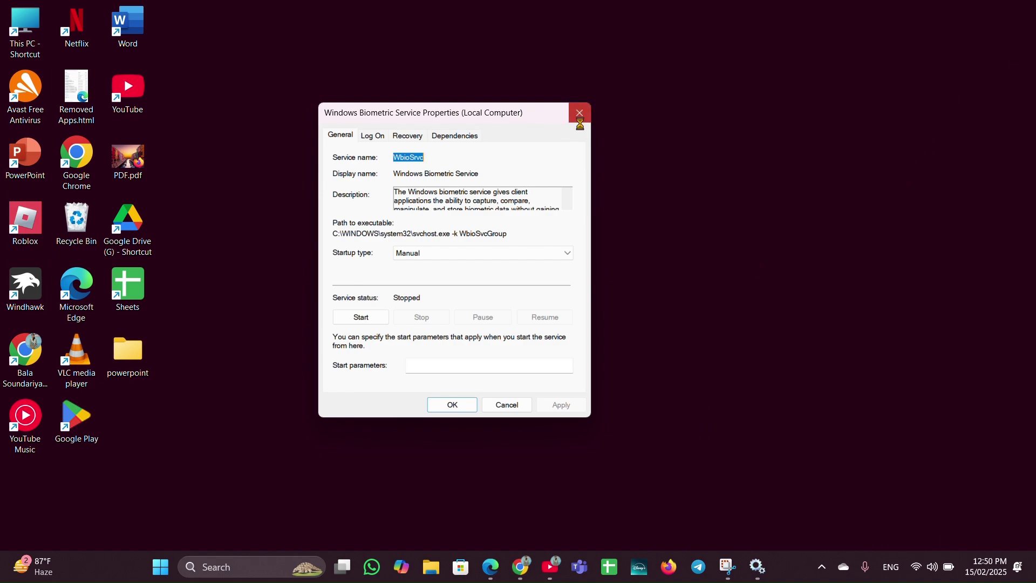
{"action": "left_click", "coordinate": [580, 113]}
Browse File Explorer to the C:\Windows\System32 folder
{"action": "left_click", "coordinate": [433, 575]}
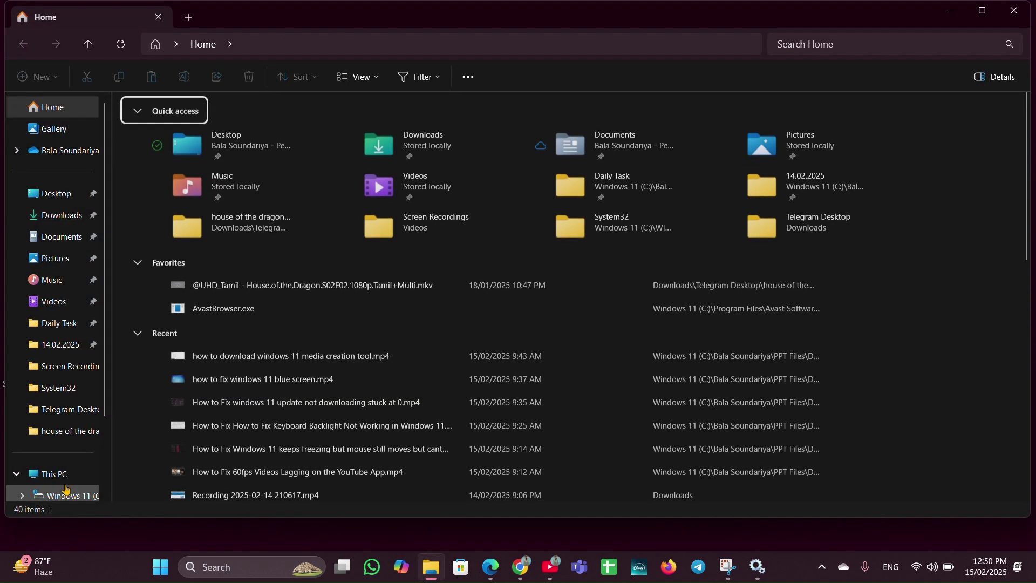
{"action": "scroll", "coordinate": [57, 421], "scroll_direction": "down", "scroll_amount": 3}
{"action": "left_click", "coordinate": [60, 384]}
{"action": "scroll", "coordinate": [251, 318], "scroll_direction": "down", "scroll_amount": 1}
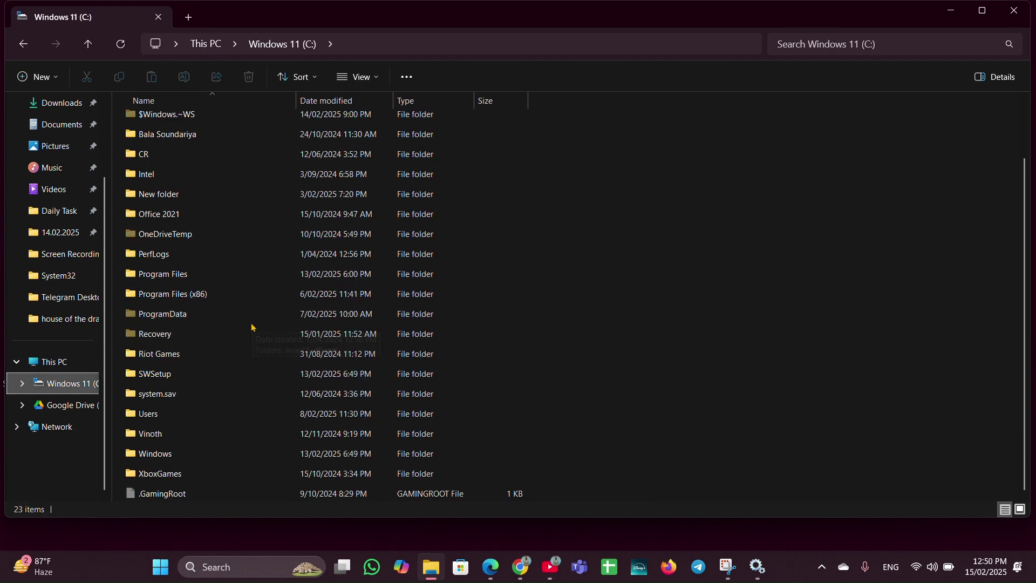
{"action": "left_click", "coordinate": [247, 457]}
{"action": "double_click", "coordinate": [247, 458]}
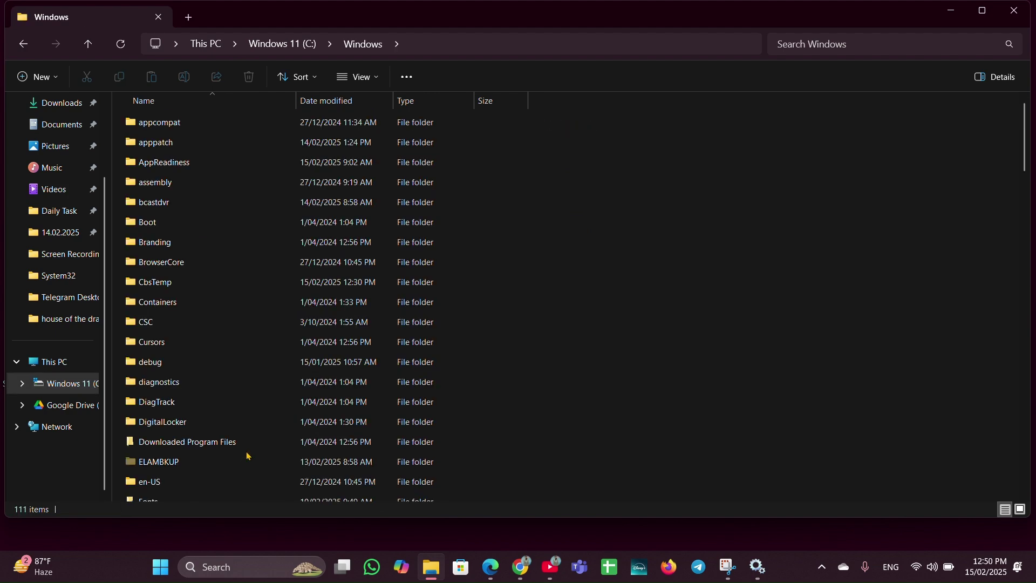
{"action": "scroll", "coordinate": [246, 399], "scroll_direction": "down", "scroll_amount": 3}
{"action": "scroll", "coordinate": [246, 400], "scroll_direction": "down", "scroll_amount": 2}
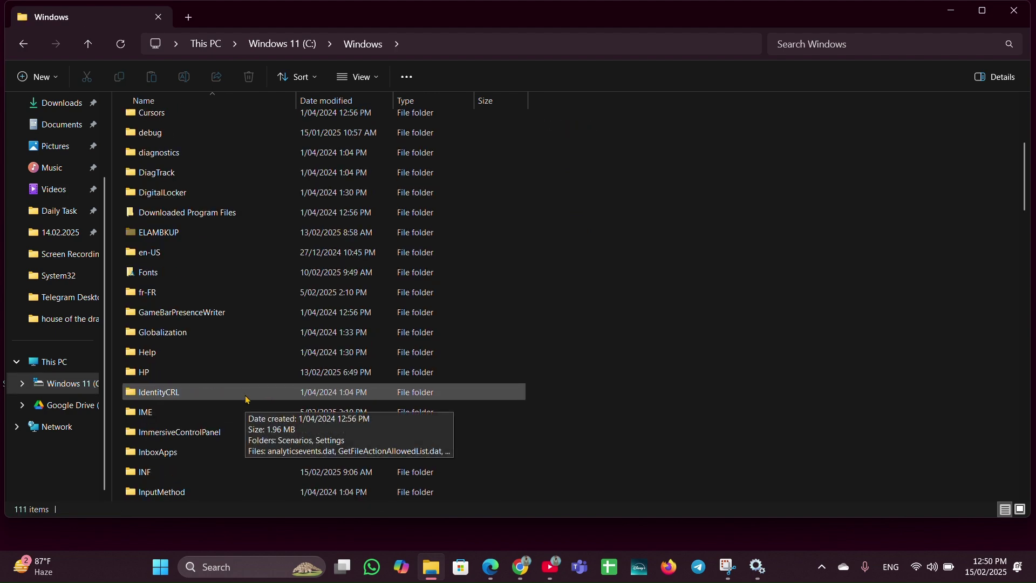
{"action": "scroll", "coordinate": [246, 399], "scroll_direction": "down", "scroll_amount": 4}
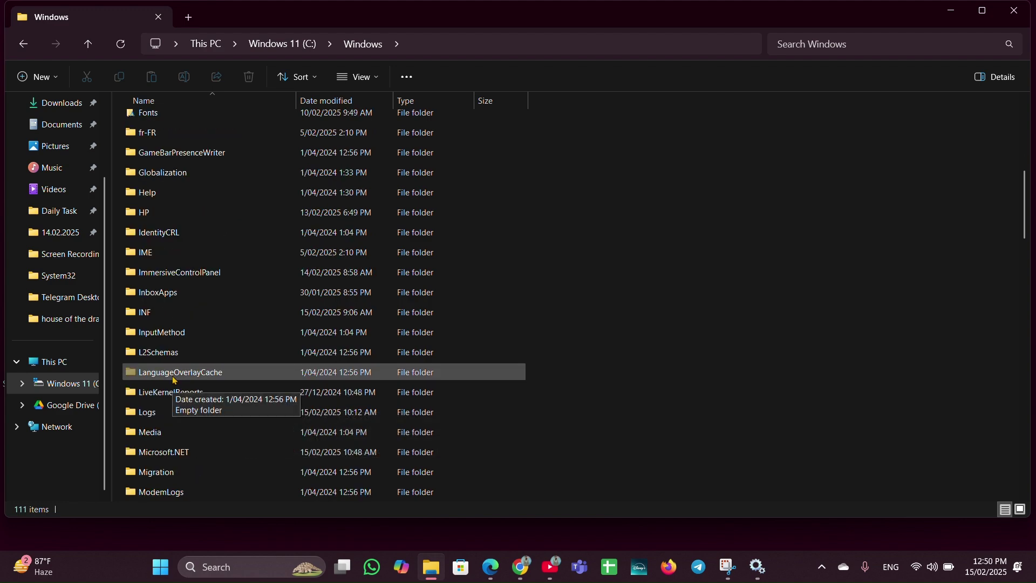
{"action": "scroll", "coordinate": [173, 379], "scroll_direction": "down", "scroll_amount": 2}
{"action": "scroll", "coordinate": [173, 379], "scroll_direction": "down", "scroll_amount": 4}
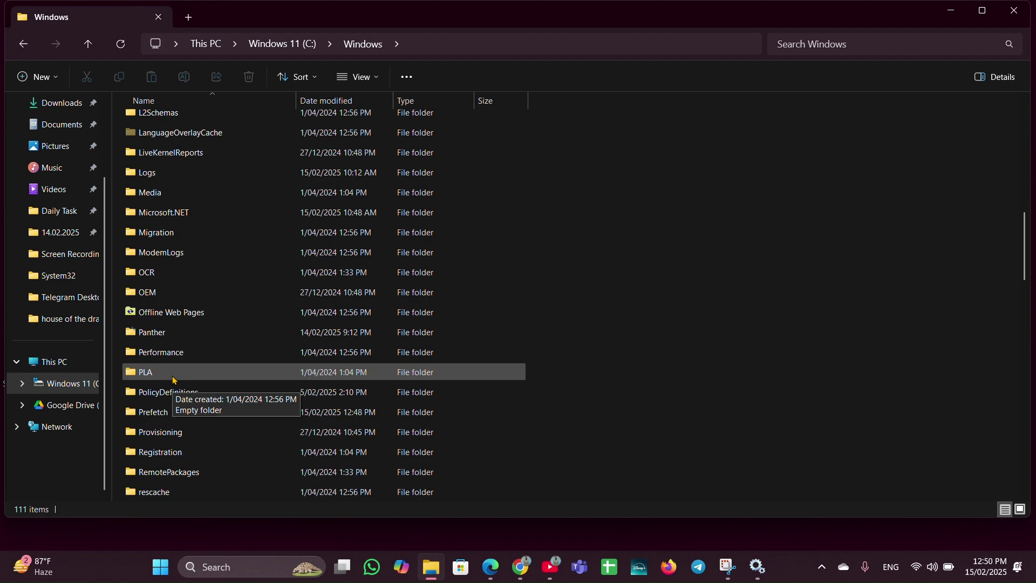
{"action": "scroll", "coordinate": [173, 379], "scroll_direction": "down", "scroll_amount": 4}
{"action": "scroll", "coordinate": [210, 430], "scroll_direction": "down", "scroll_amount": 2}
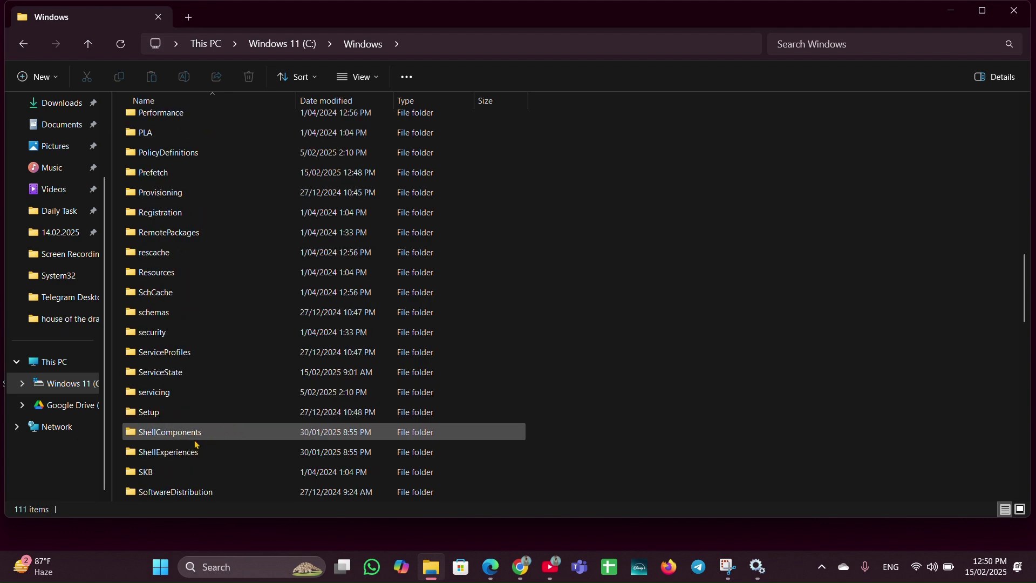
{"action": "scroll", "coordinate": [186, 405], "scroll_direction": "down", "scroll_amount": 2}
{"action": "scroll", "coordinate": [186, 404], "scroll_direction": "down", "scroll_amount": 4}
{"action": "left_click", "coordinate": [167, 335]}
{"action": "double_click", "coordinate": [166, 336]}
Delete the DAT file in WinBioDatabase with administrator permission, then close Explorer
{"action": "scroll", "coordinate": [171, 328], "scroll_direction": "down", "scroll_amount": 2}
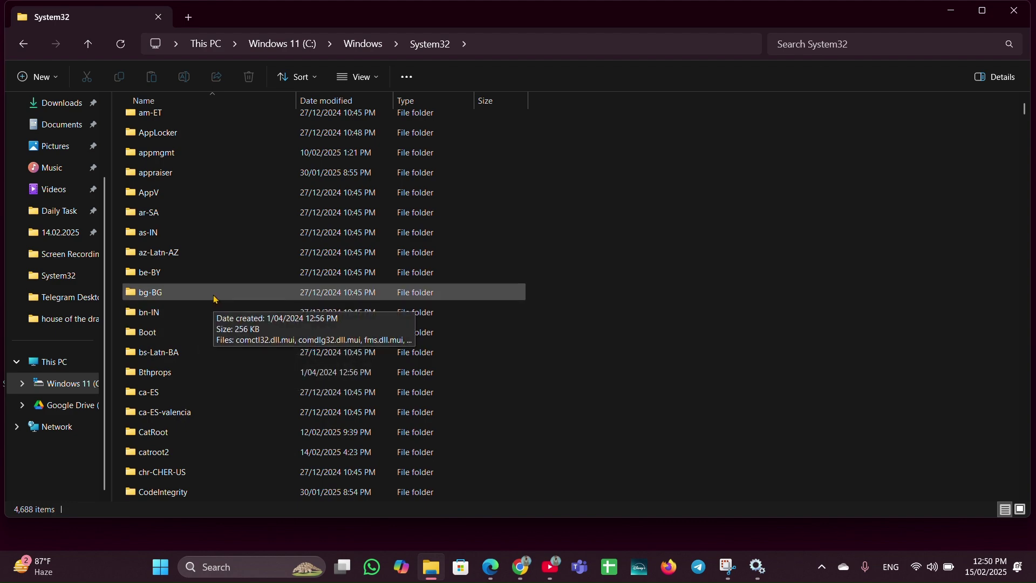
{"action": "scroll", "coordinate": [213, 299], "scroll_direction": "down", "scroll_amount": 20}
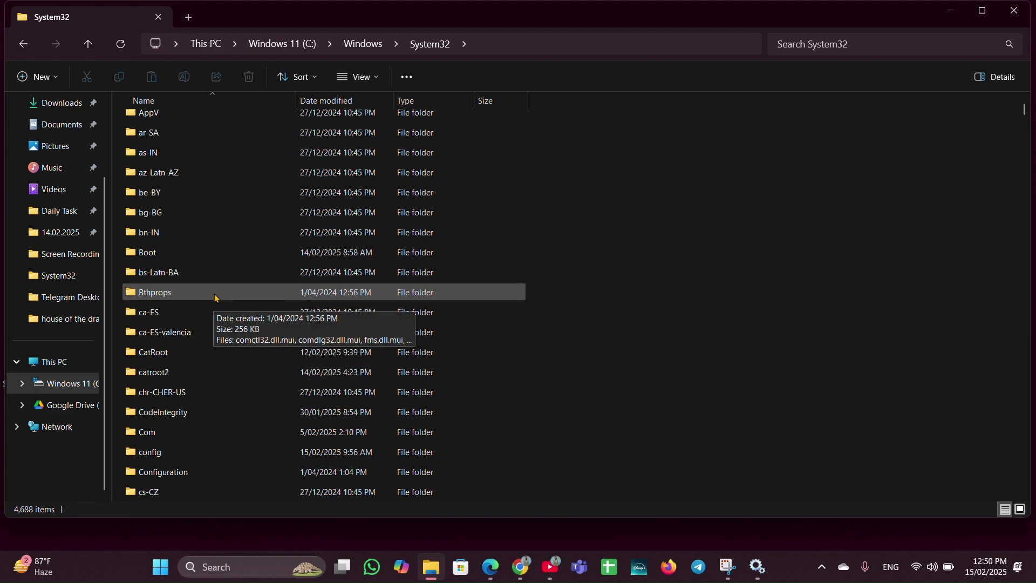
{"action": "scroll", "coordinate": [224, 325], "scroll_direction": "down", "scroll_amount": 20}
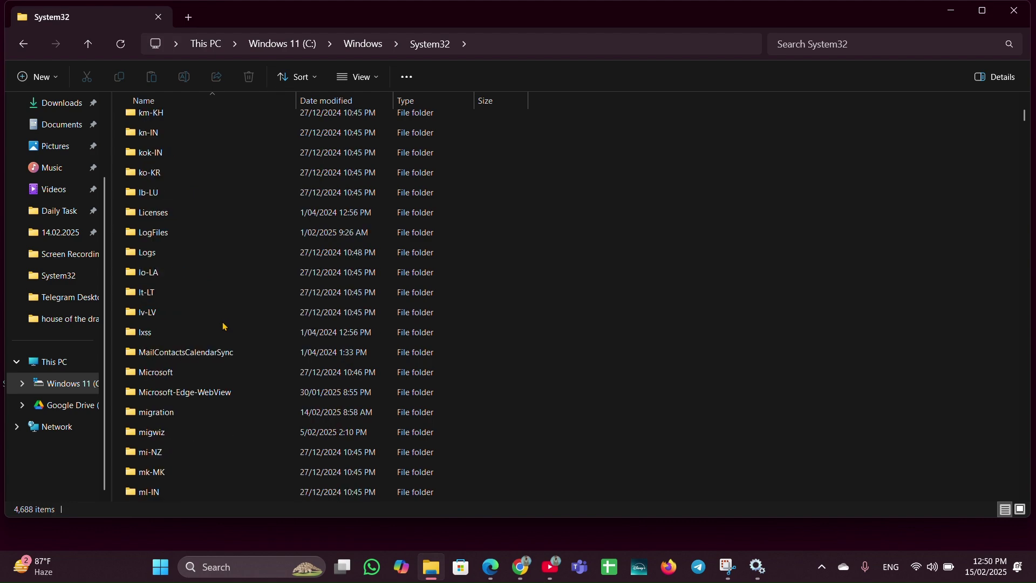
{"action": "scroll", "coordinate": [224, 326], "scroll_direction": "down", "scroll_amount": 12}
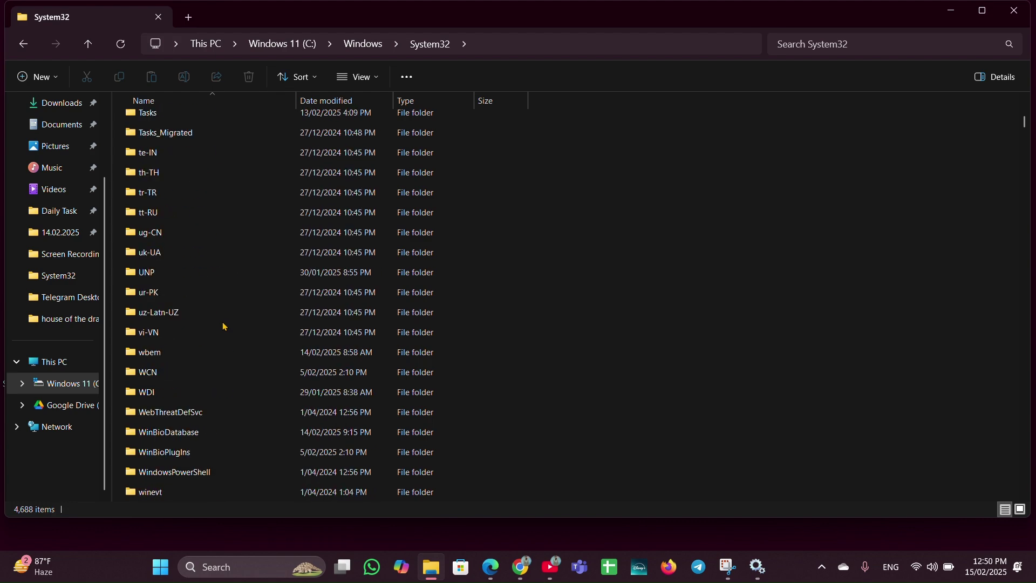
{"action": "left_click", "coordinate": [190, 266]}
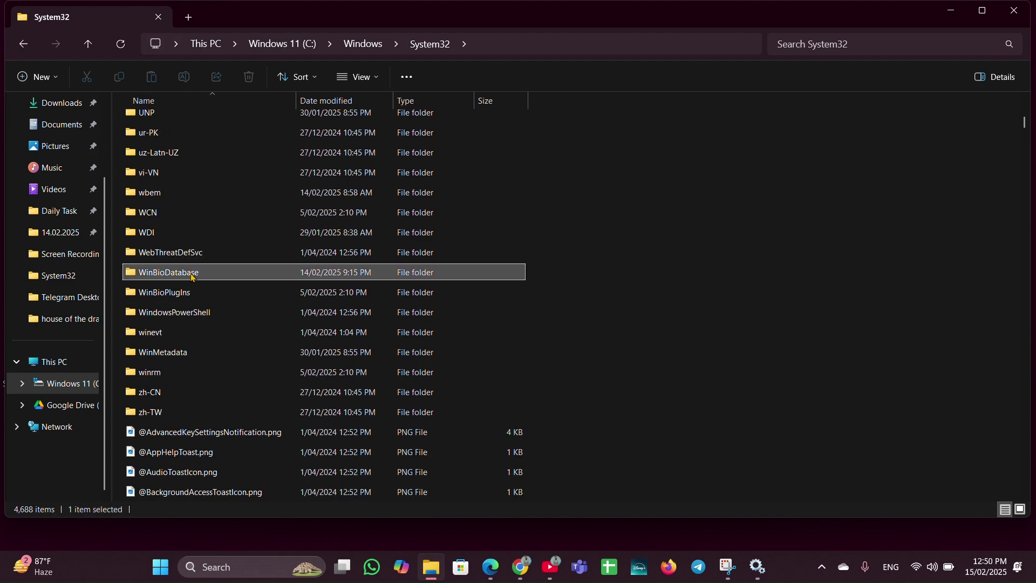
{"action": "double_click", "coordinate": [190, 267]}
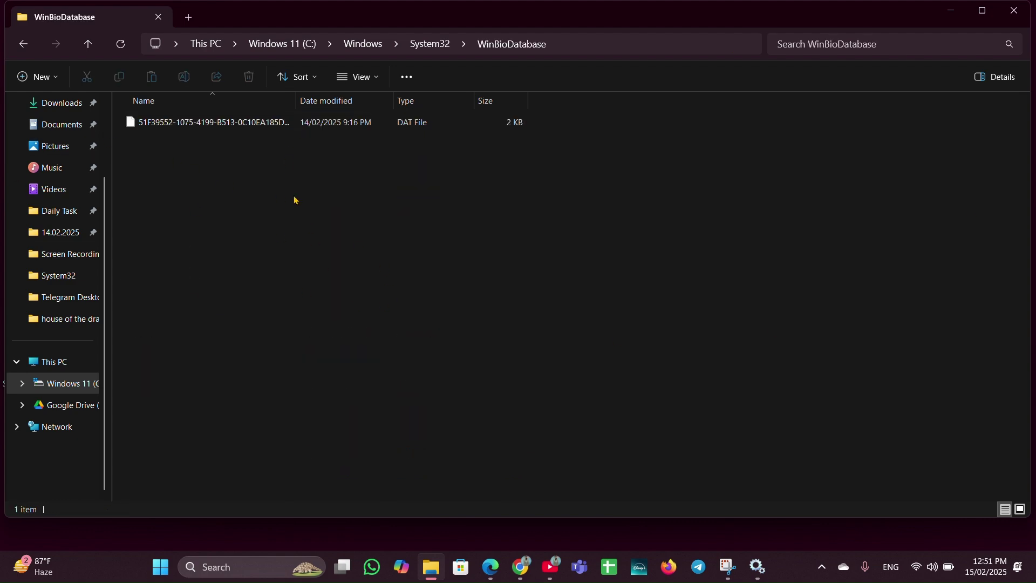
{"action": "left_click", "coordinate": [270, 123]}
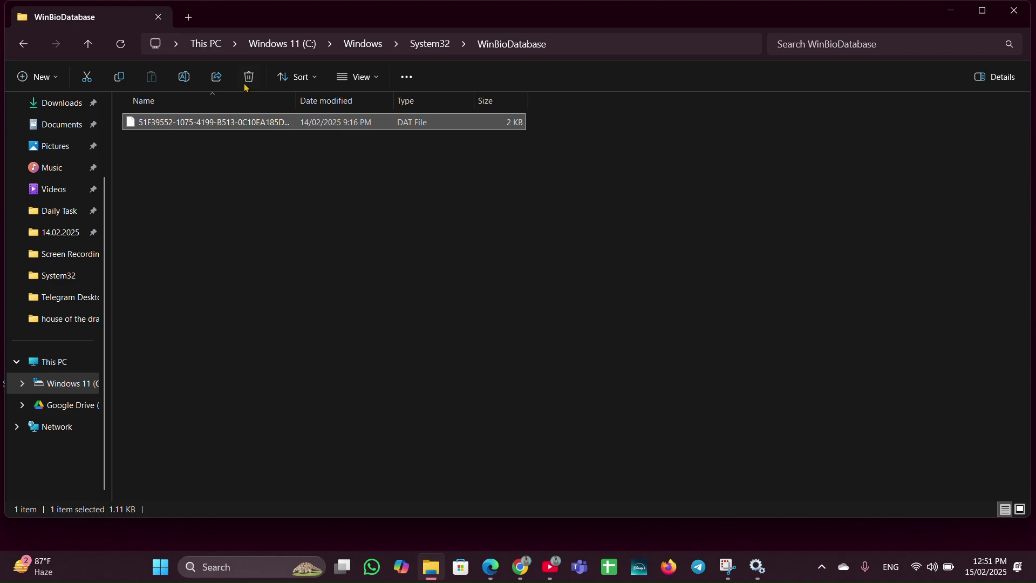
{"action": "left_click", "coordinate": [254, 232]}
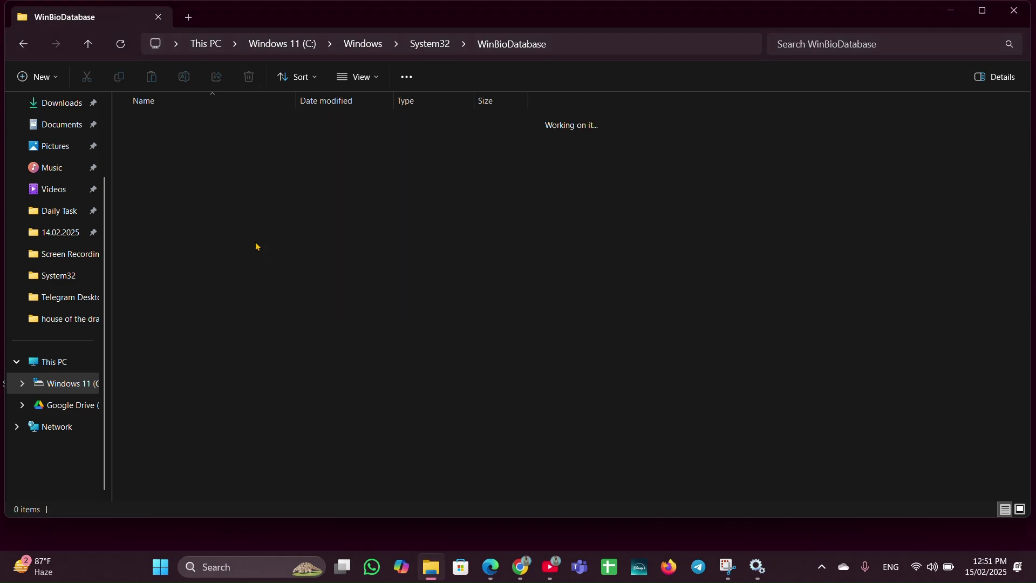
{"action": "left_click", "coordinate": [1014, 10]}
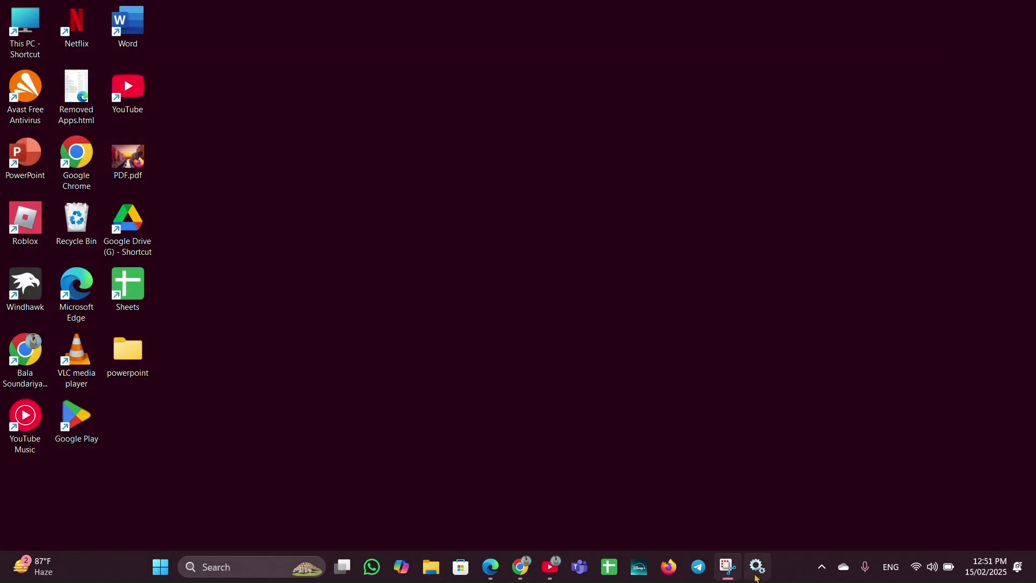
Start the Windows Biometric Service and set its startup type to Automatic
{"action": "left_click", "coordinate": [757, 566]}
{"action": "right_click", "coordinate": [372, 400]}
{"action": "left_click", "coordinate": [384, 371]}
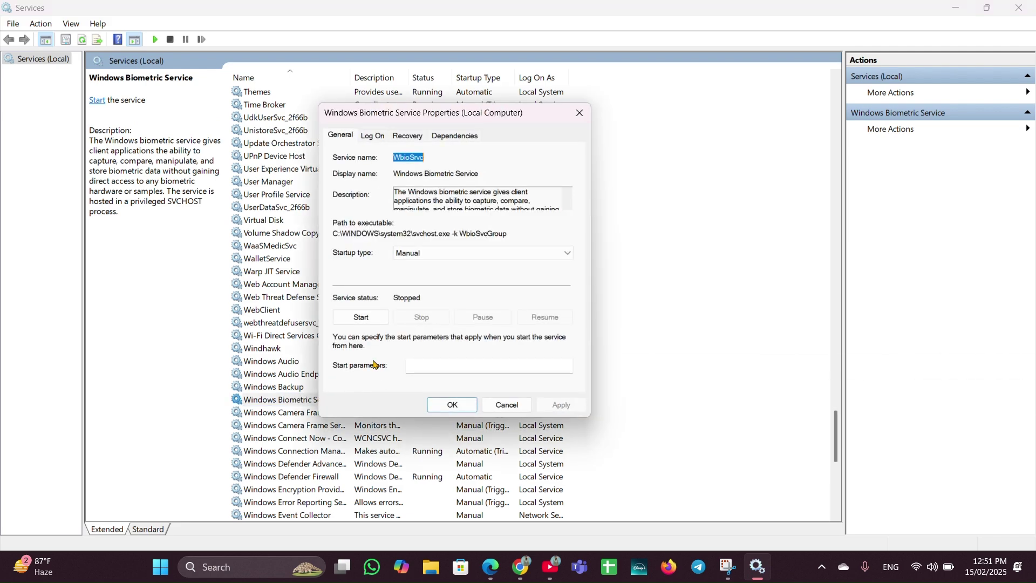
{"action": "left_click", "coordinate": [369, 322]}
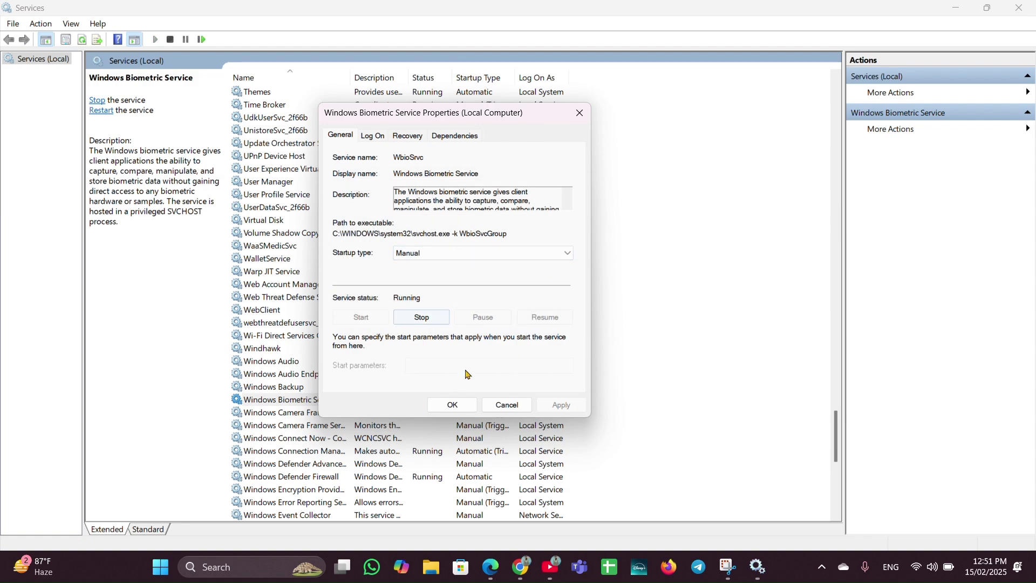
{"action": "left_click", "coordinate": [548, 256]}
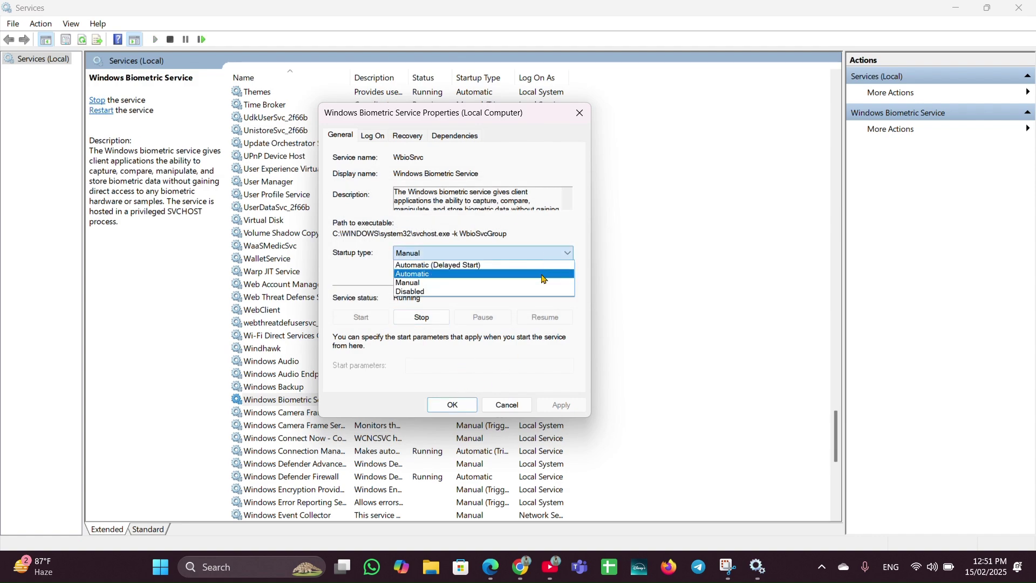
{"action": "left_click", "coordinate": [544, 278]}
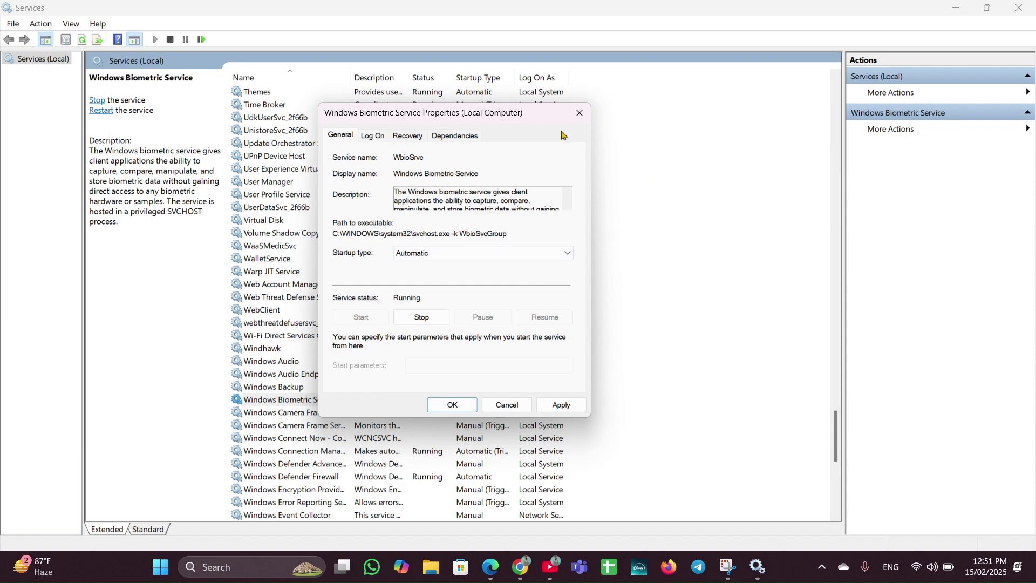
{"action": "left_click", "coordinate": [588, 117]}
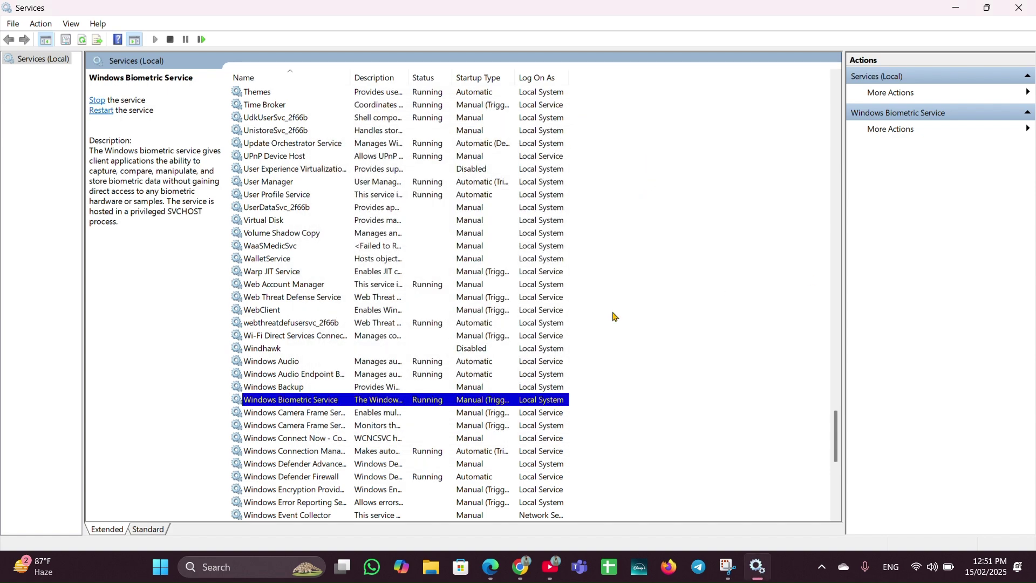
Check the Windows Biometric Service's Log On account, then close its properties and Services
{"action": "right_click", "coordinate": [372, 405]}
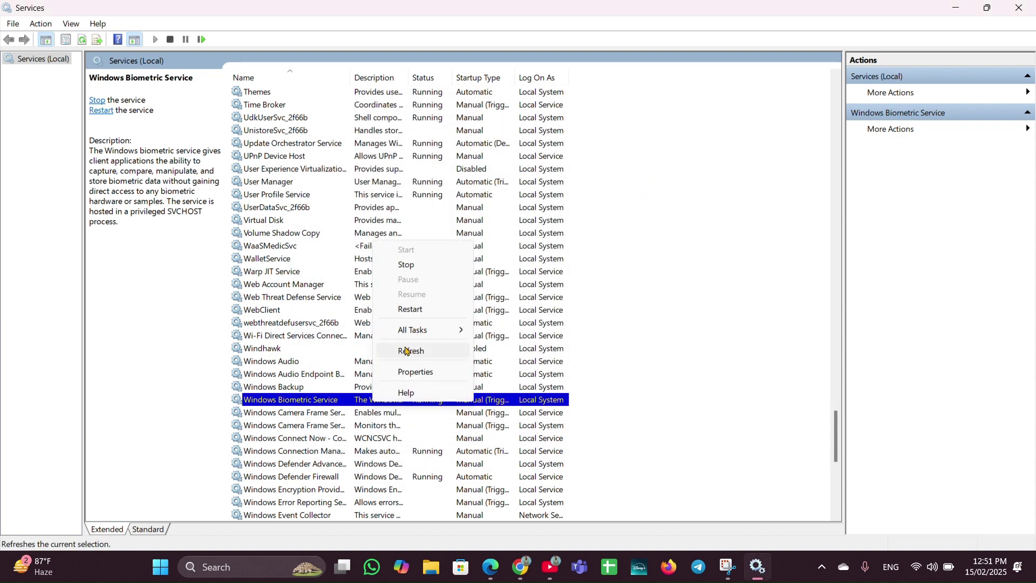
{"action": "left_click", "coordinate": [412, 372]}
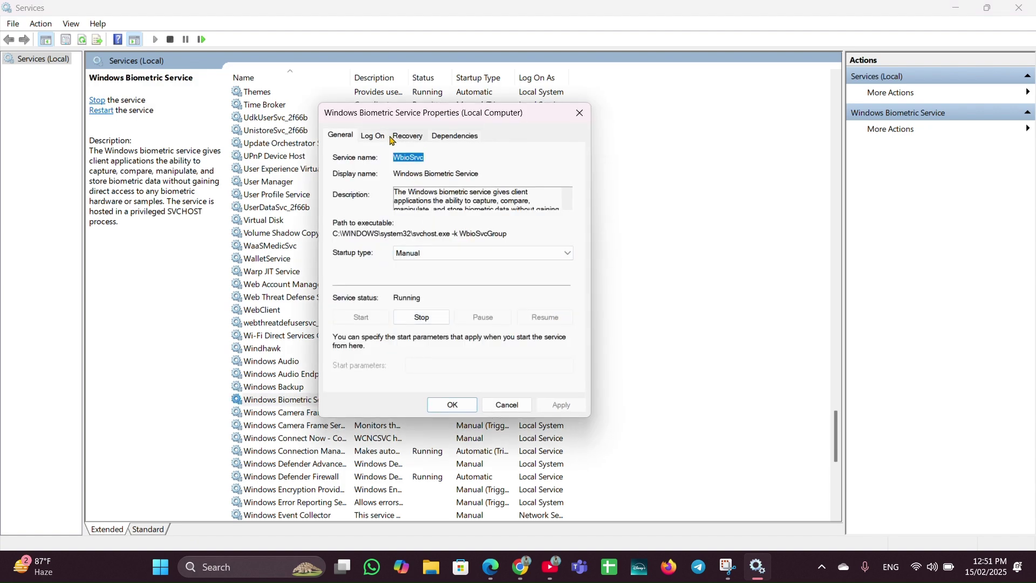
{"action": "left_click", "coordinate": [379, 138]}
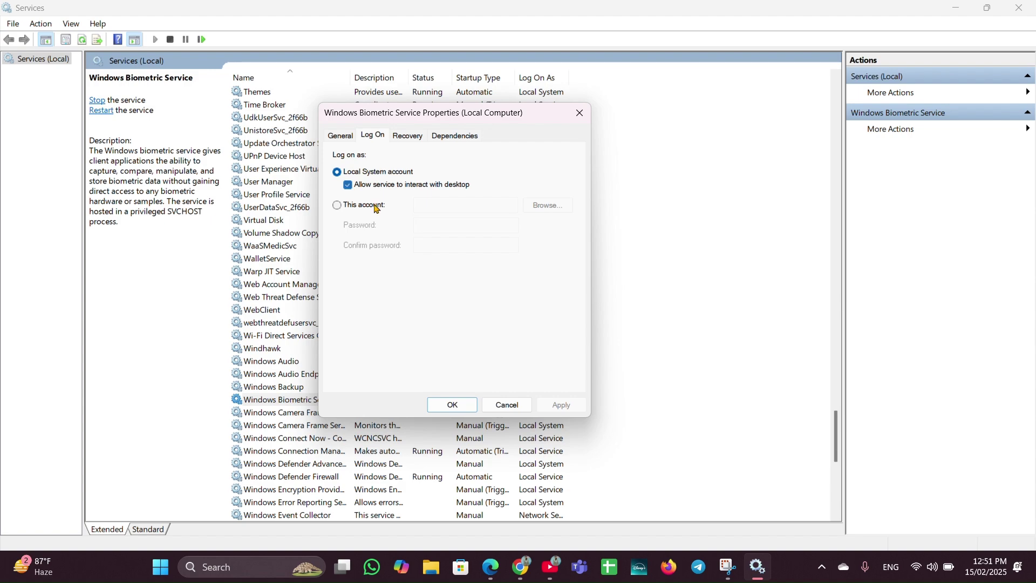
{"action": "left_click", "coordinate": [450, 405]}
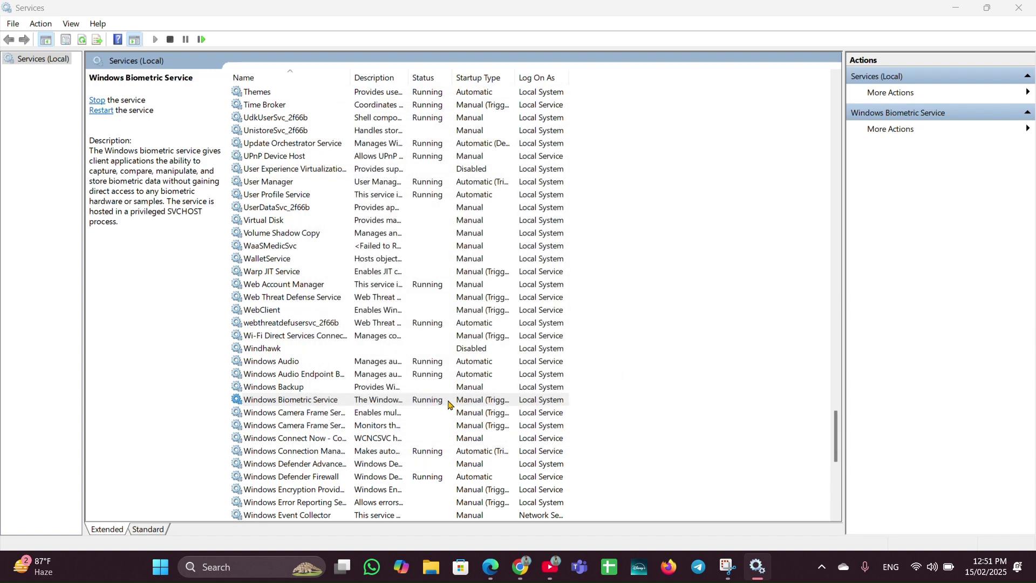
{"action": "left_click", "coordinate": [1019, 8]}
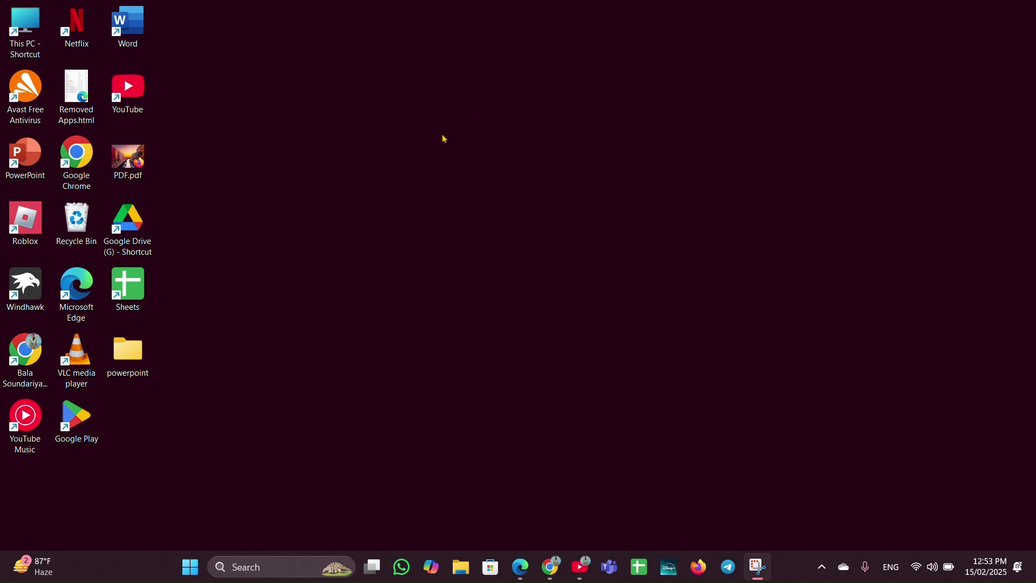
Uninstall the Windows Hello Face Software Device in Device Manager, deleting its driver
{"action": "right_click", "coordinate": [190, 567]}
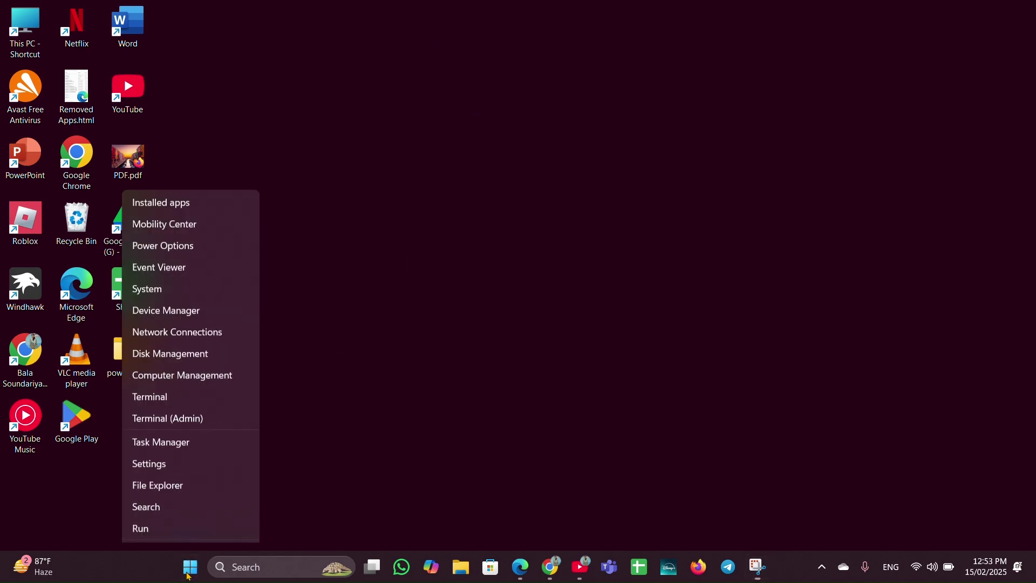
{"action": "left_click", "coordinate": [239, 273]}
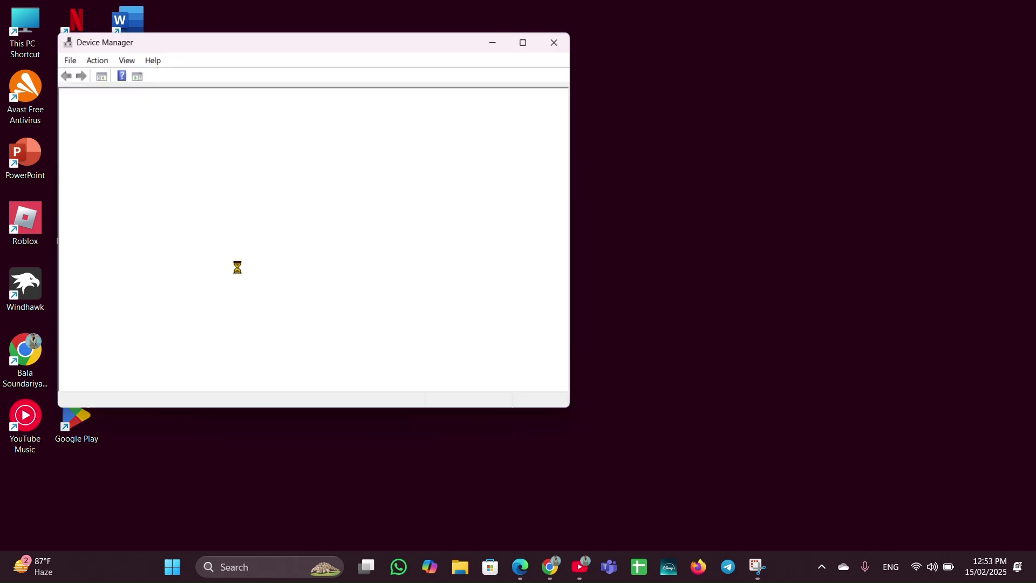
{"action": "left_click_drag", "start_coordinate": [264, 48], "coordinate": [435, 92]}
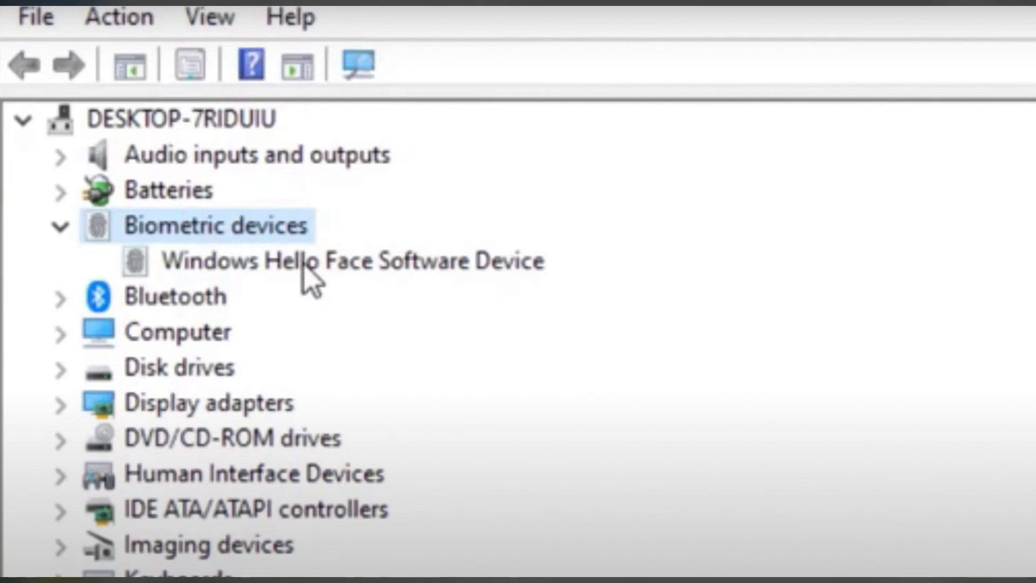
{"action": "right_click", "coordinate": [312, 273]}
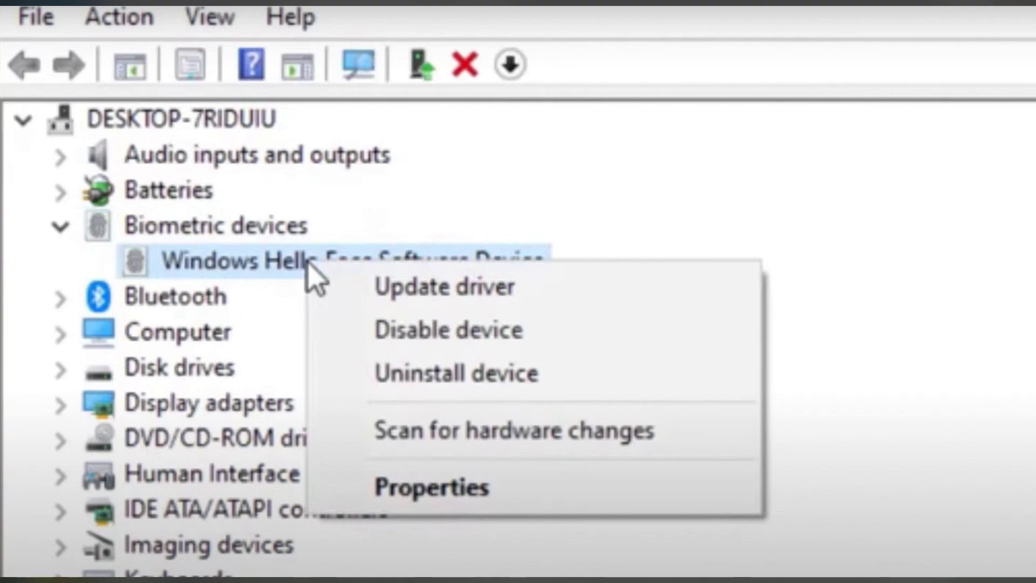
{"action": "left_click", "coordinate": [456, 373]}
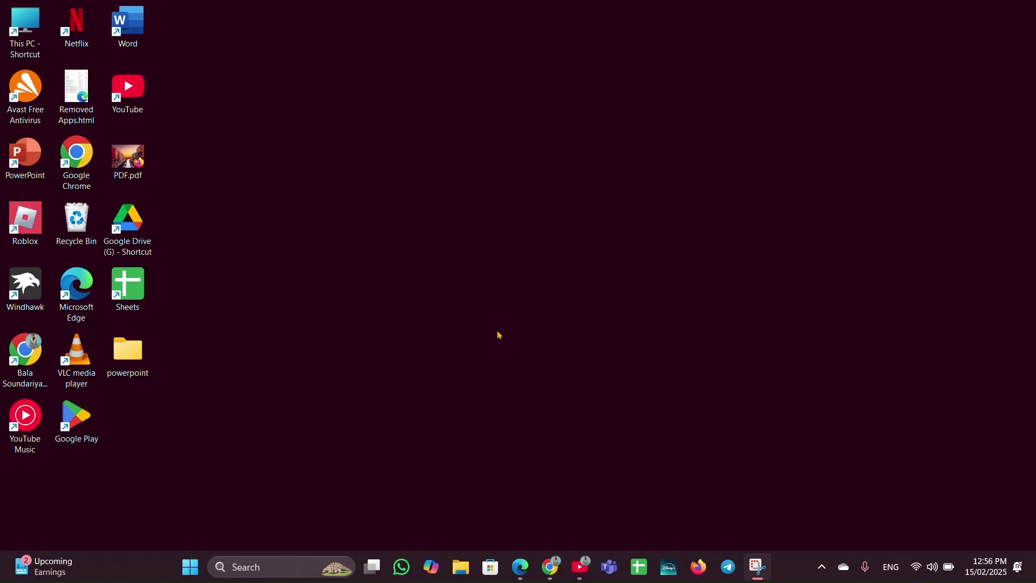
Navigate File Explorer from Windows 11 (C:) through Windows into System32
{"action": "left_click", "coordinate": [463, 569]}
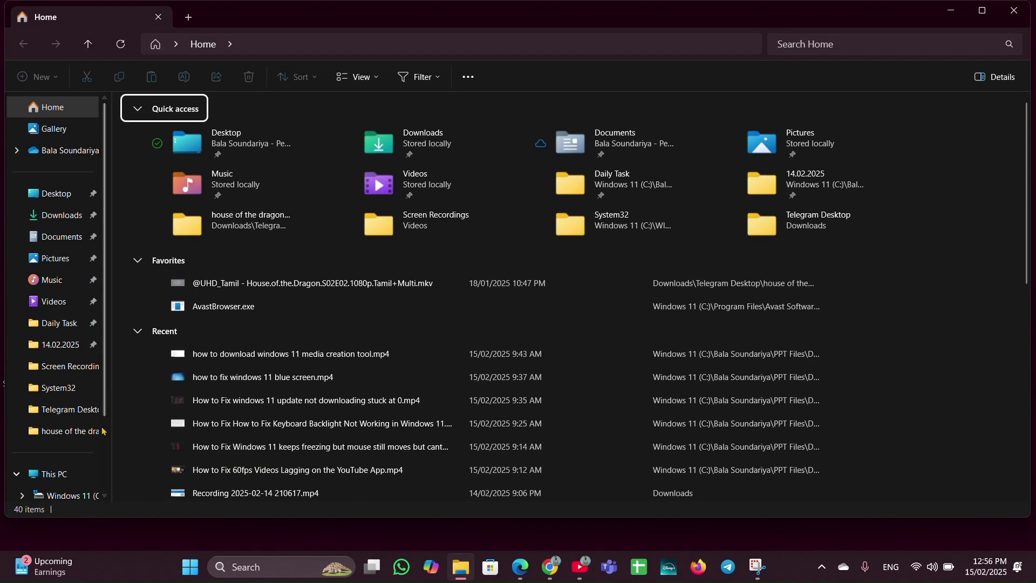
{"action": "left_click", "coordinate": [64, 499]}
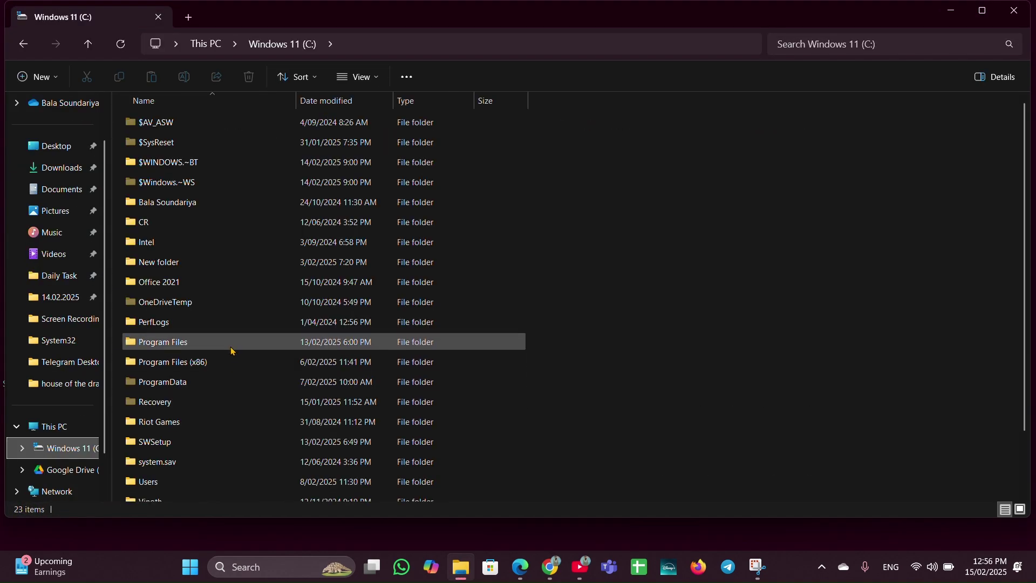
{"action": "scroll", "coordinate": [203, 411], "scroll_direction": "down", "scroll_amount": 1}
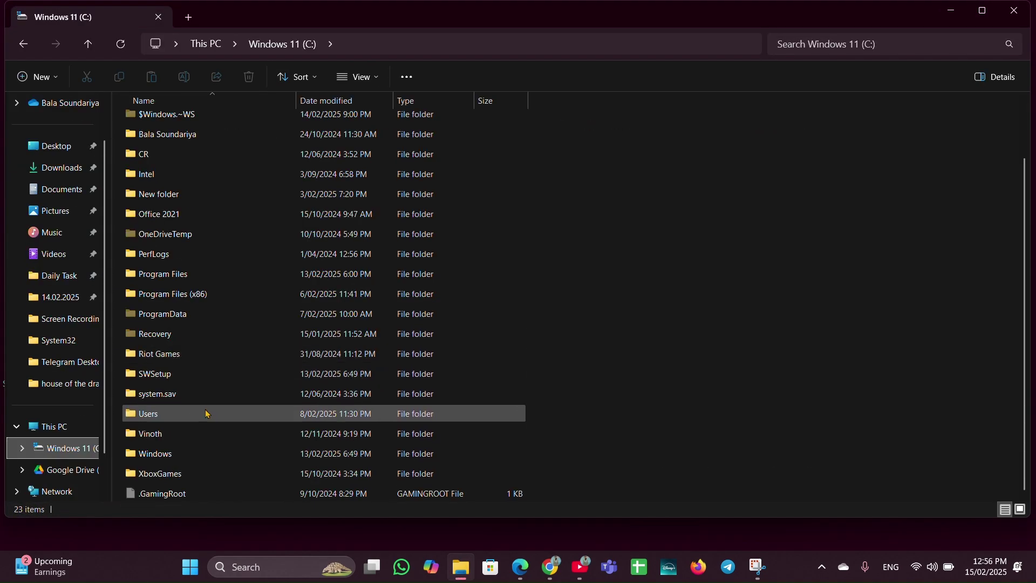
{"action": "double_click", "coordinate": [200, 460]}
{"action": "scroll", "coordinate": [228, 449], "scroll_direction": "down", "scroll_amount": 15}
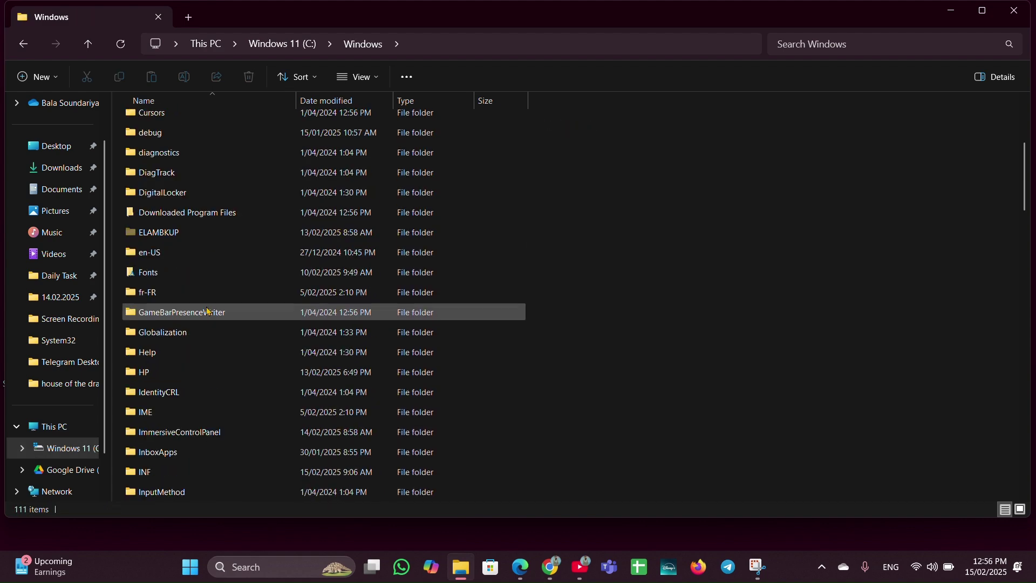
{"action": "scroll", "coordinate": [229, 449], "scroll_direction": "down", "scroll_amount": 4}
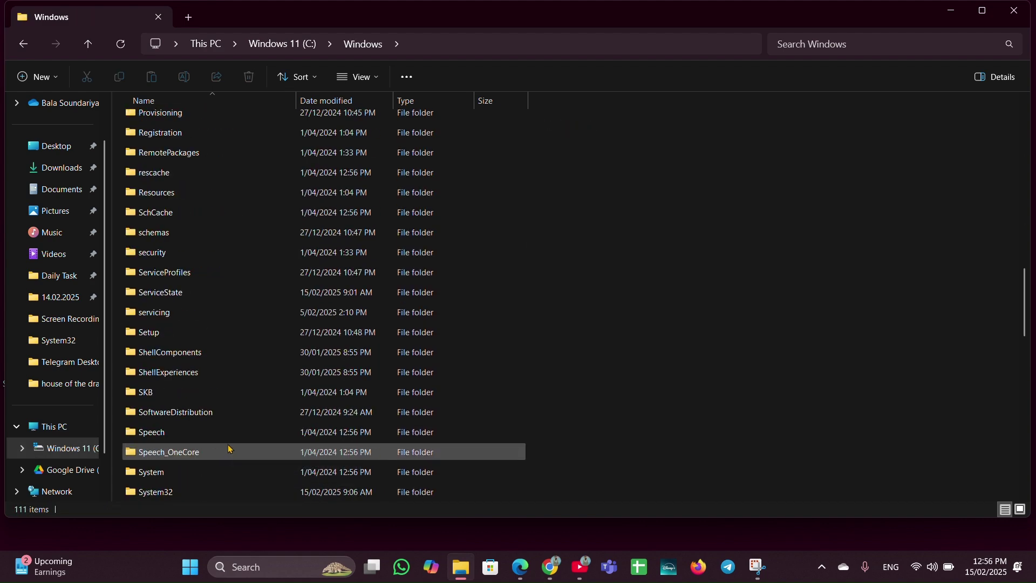
{"action": "scroll", "coordinate": [229, 448], "scroll_direction": "down", "scroll_amount": 4}
{"action": "left_click", "coordinate": [189, 253]}
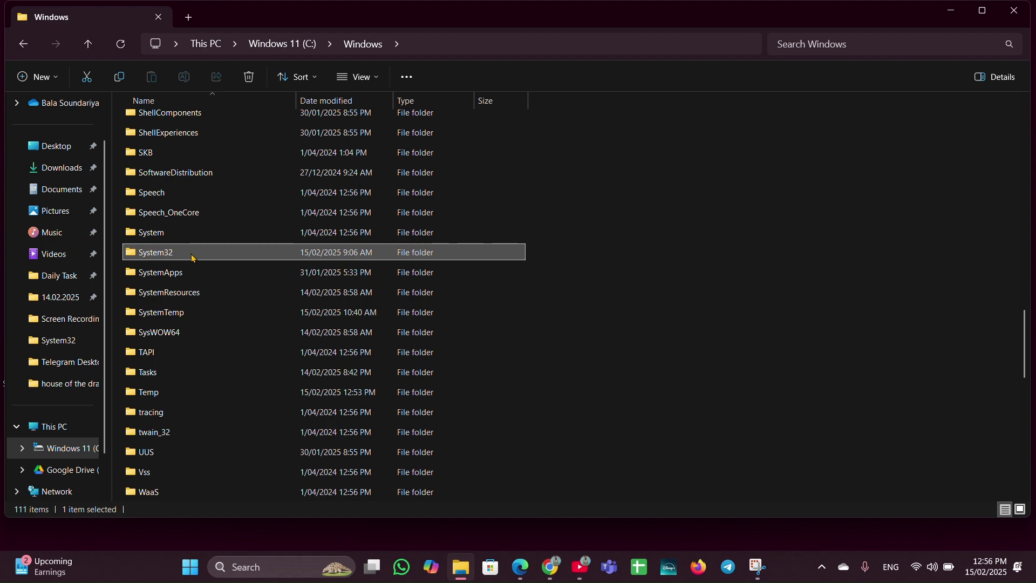
{"action": "double_click", "coordinate": [192, 257]}
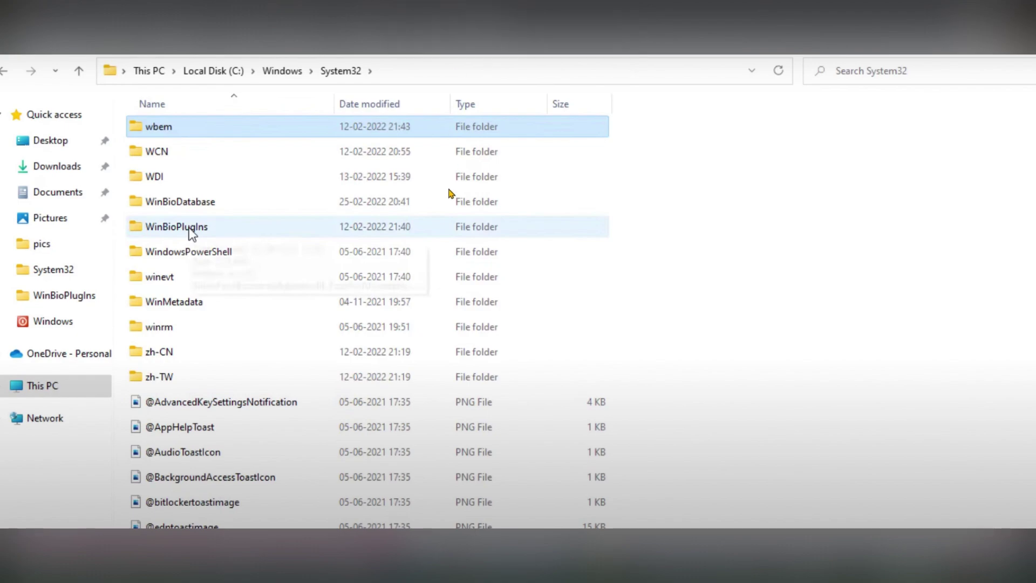
Install HelloFace.inf from the WinBioPlugIns folder, then close the Explorer window
{"action": "double_click", "coordinate": [191, 229]}
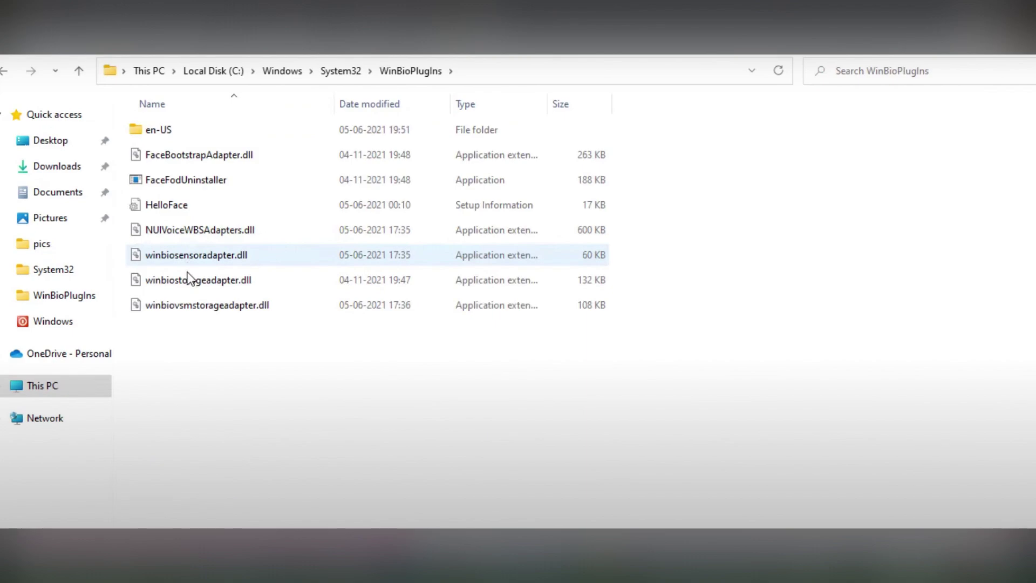
{"action": "right_click", "coordinate": [181, 207]}
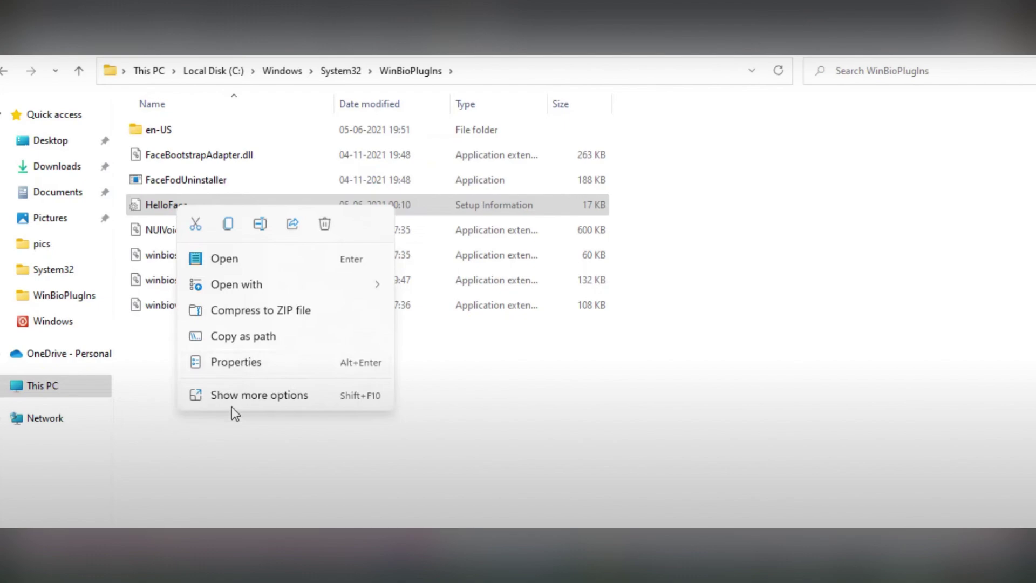
{"action": "left_click", "coordinate": [231, 405]}
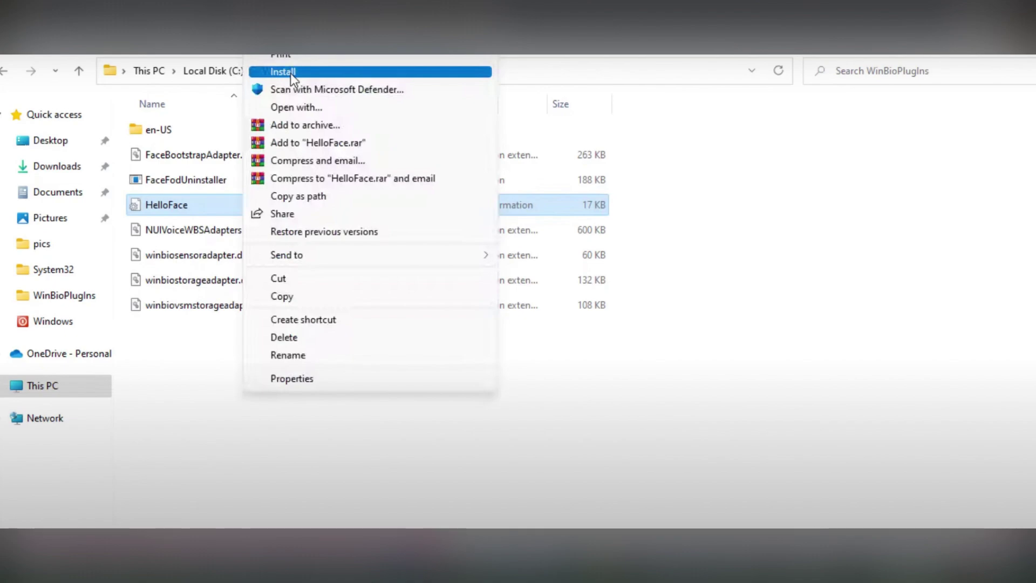
{"action": "left_click", "coordinate": [291, 73]}
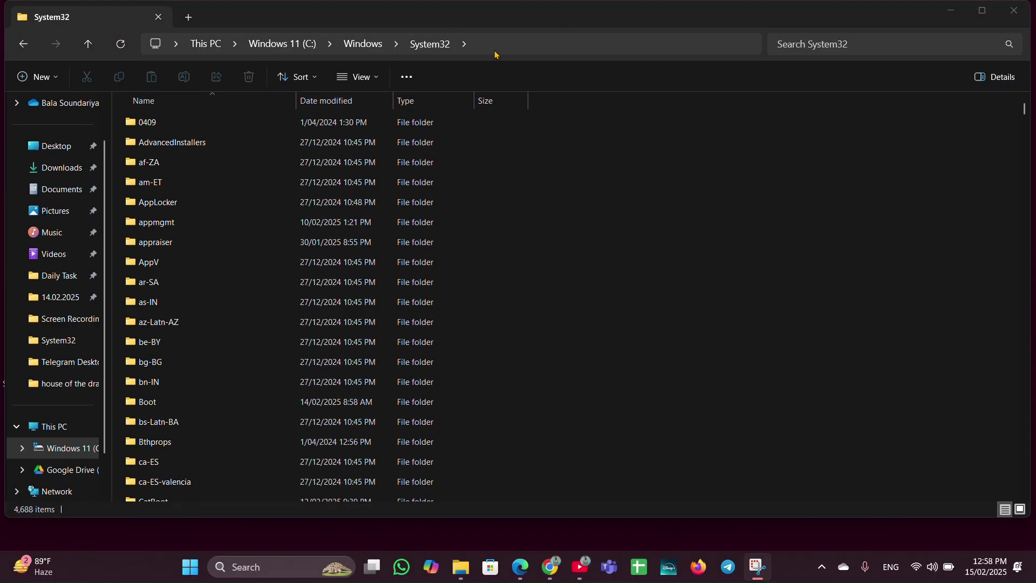
{"action": "left_click", "coordinate": [1013, 10]}
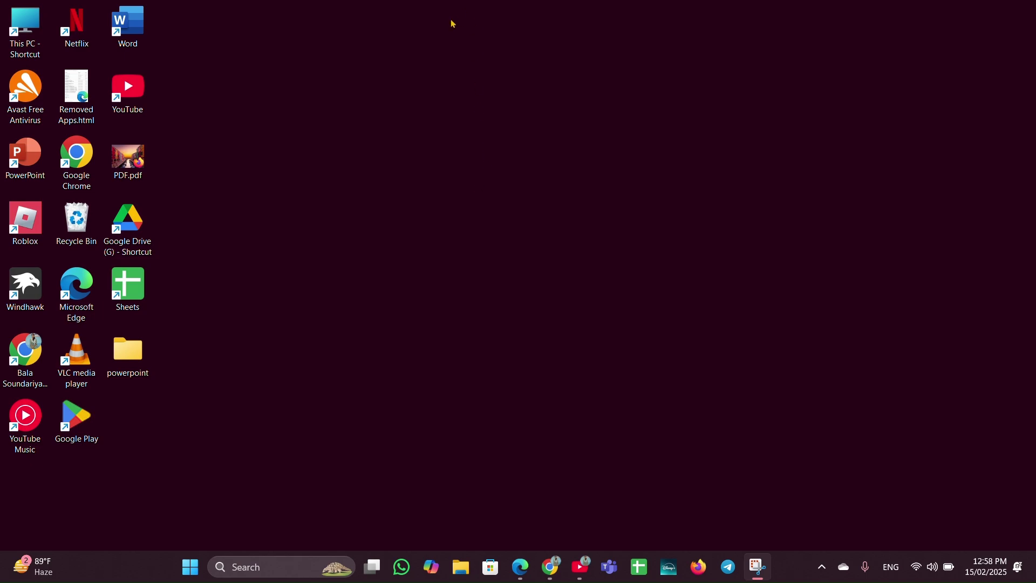
Automatically update the Windows Hello Face Software Device driver; the best one is already installed
{"action": "right_click", "coordinate": [190, 566]}
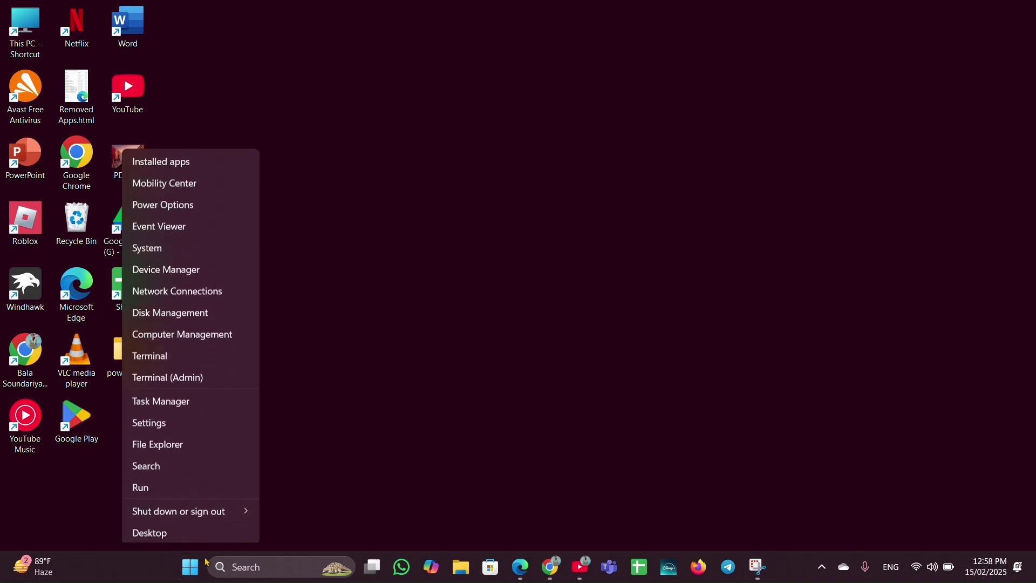
{"action": "left_click", "coordinate": [218, 272]}
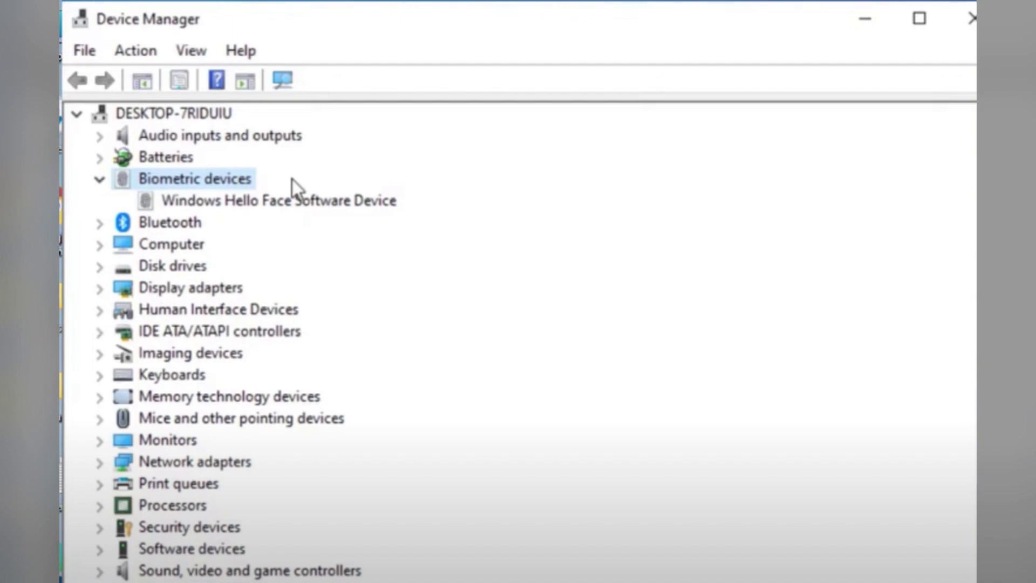
{"action": "right_click", "coordinate": [227, 201]}
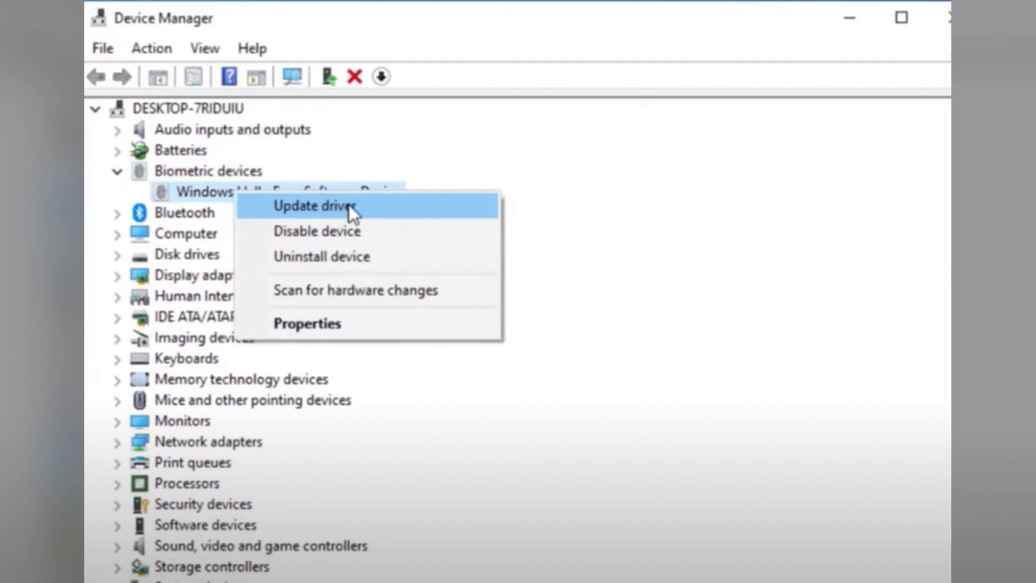
{"action": "left_click", "coordinate": [348, 206]}
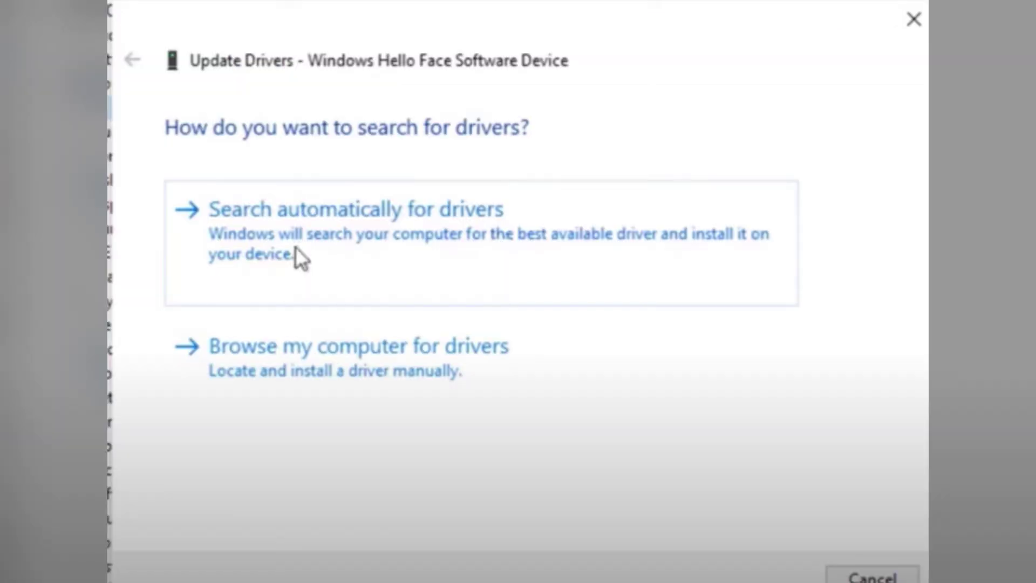
{"action": "left_click", "coordinate": [296, 247]}
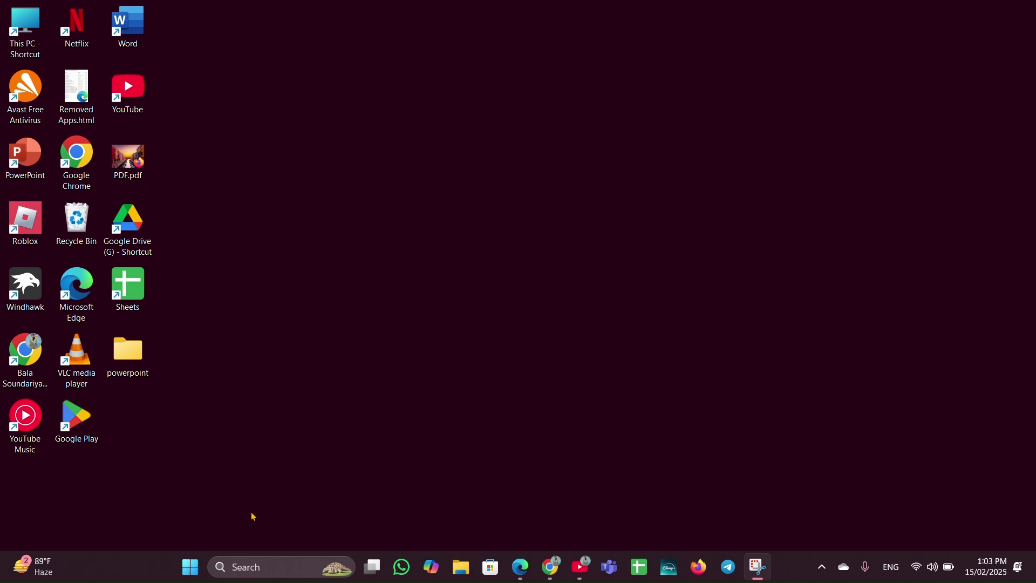
Go to Settings > System > Optional features
{"action": "right_click", "coordinate": [201, 571]}
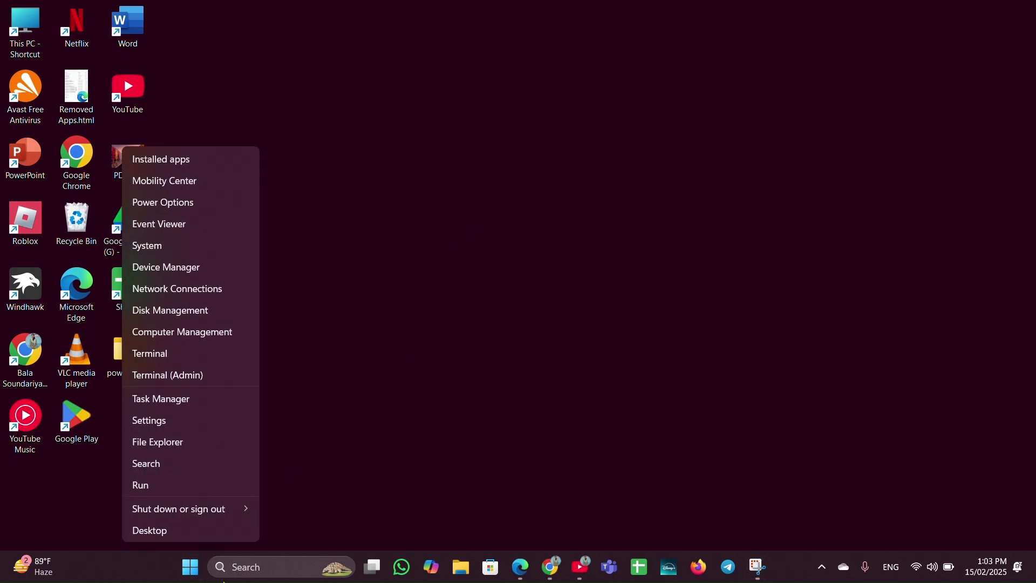
{"action": "key", "text": "Escape"}
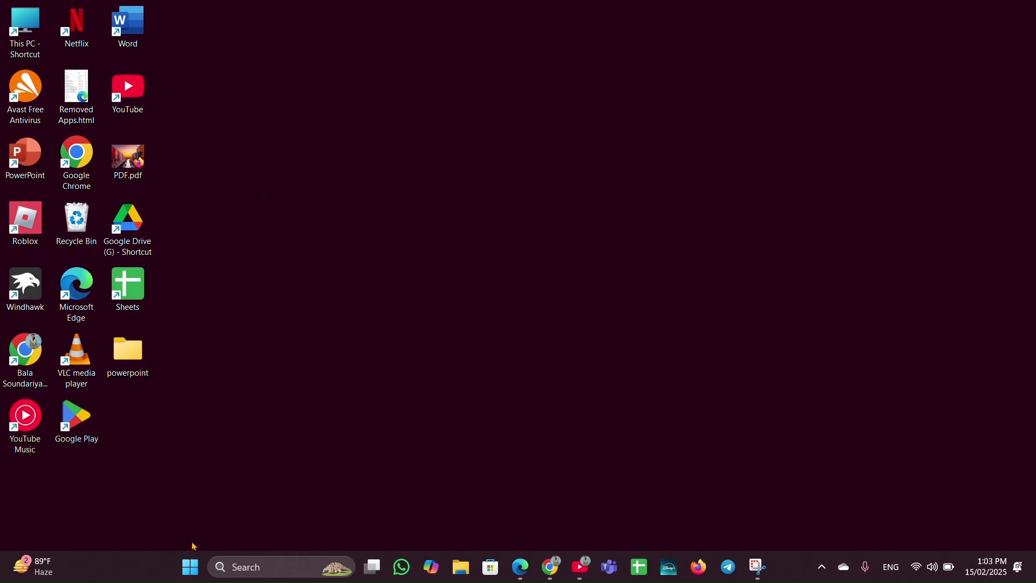
{"action": "left_click", "coordinate": [190, 567]}
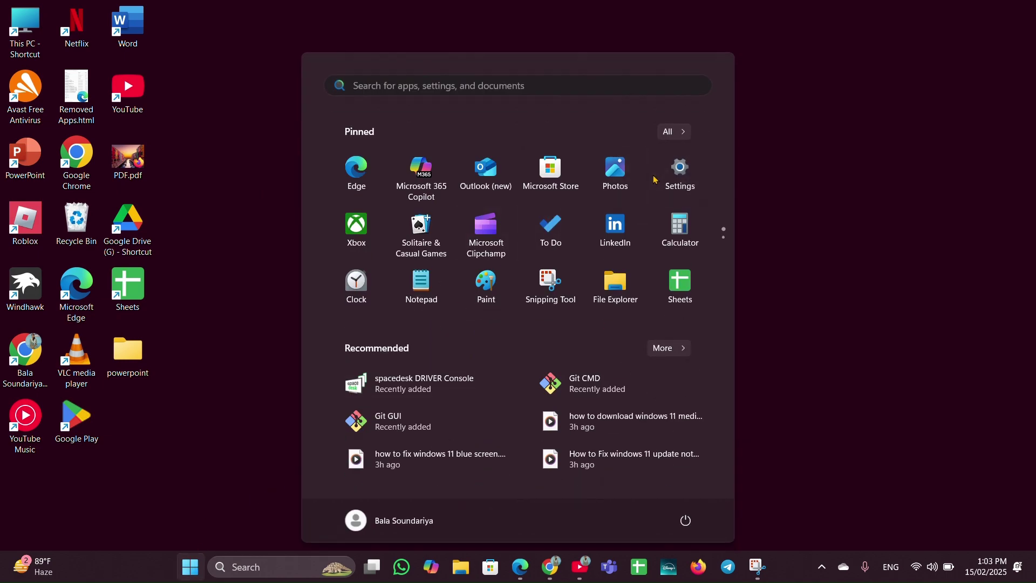
{"action": "left_click", "coordinate": [678, 168]}
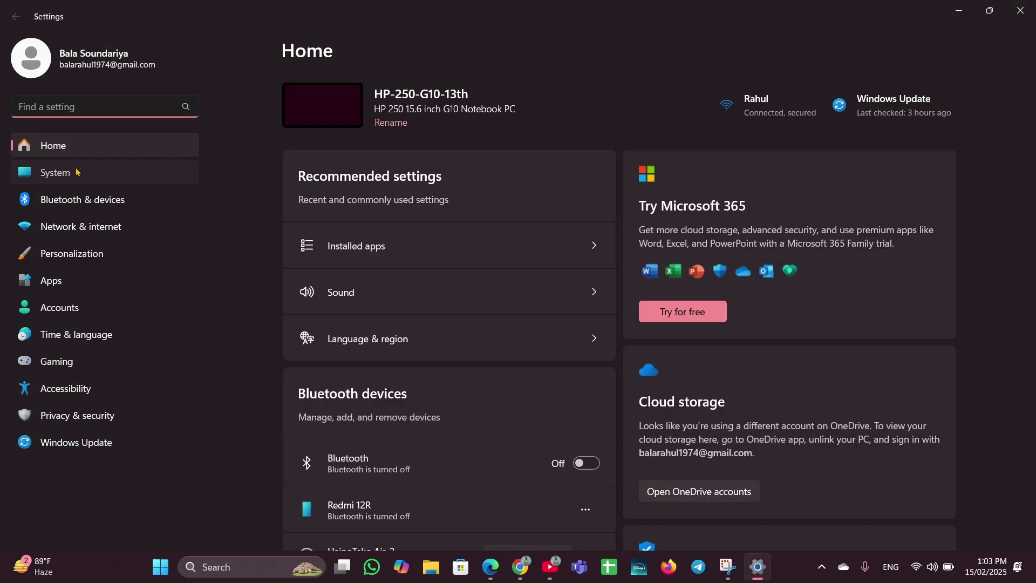
{"action": "left_click", "coordinate": [79, 172]}
{"action": "scroll", "coordinate": [347, 473], "scroll_direction": "down", "scroll_amount": 10}
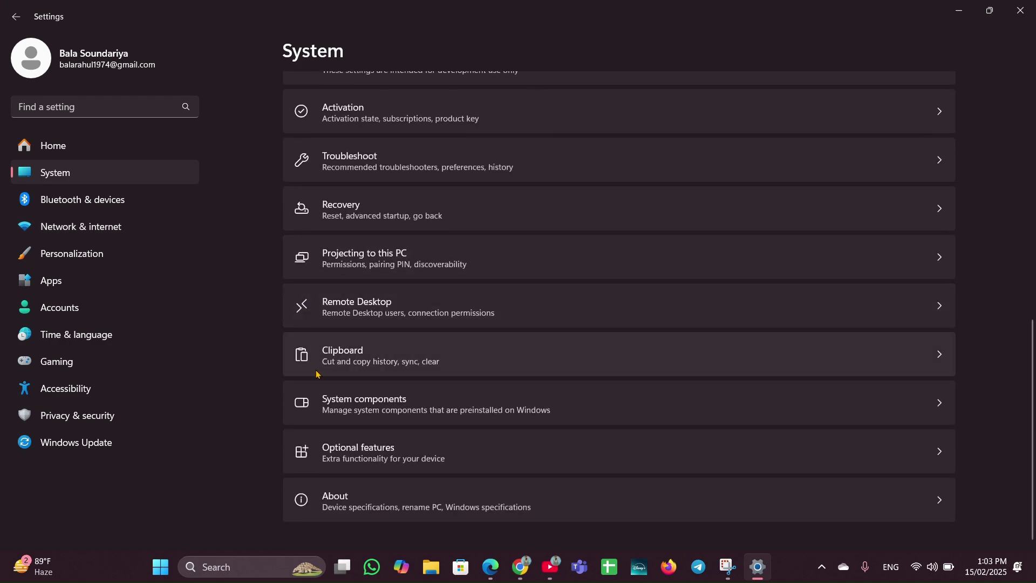
{"action": "left_click", "coordinate": [559, 454]}
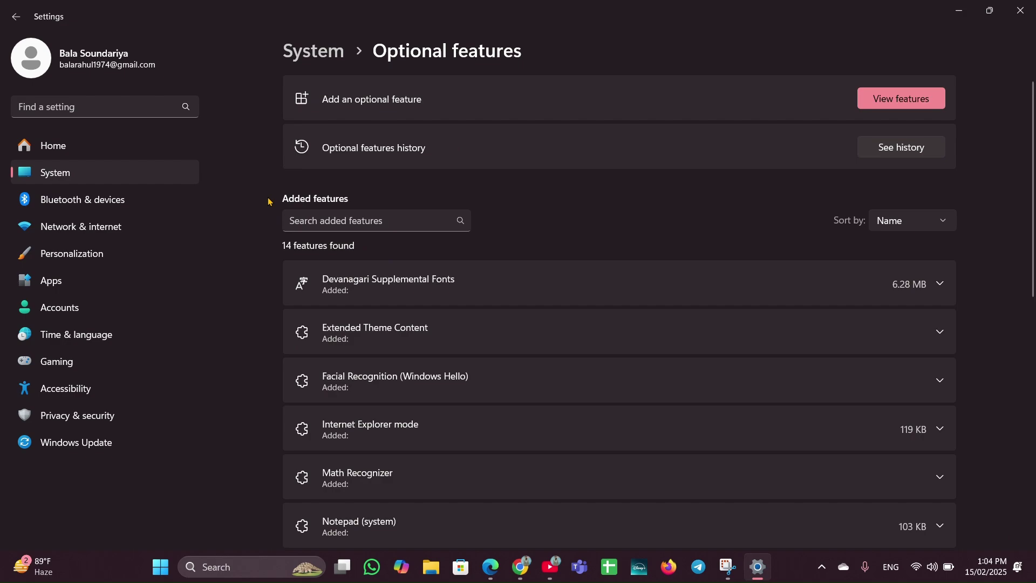
Filter by 'fac', cancel removing Facial Recognition, then search features to add for 'windo'
{"action": "left_click", "coordinate": [329, 218]}
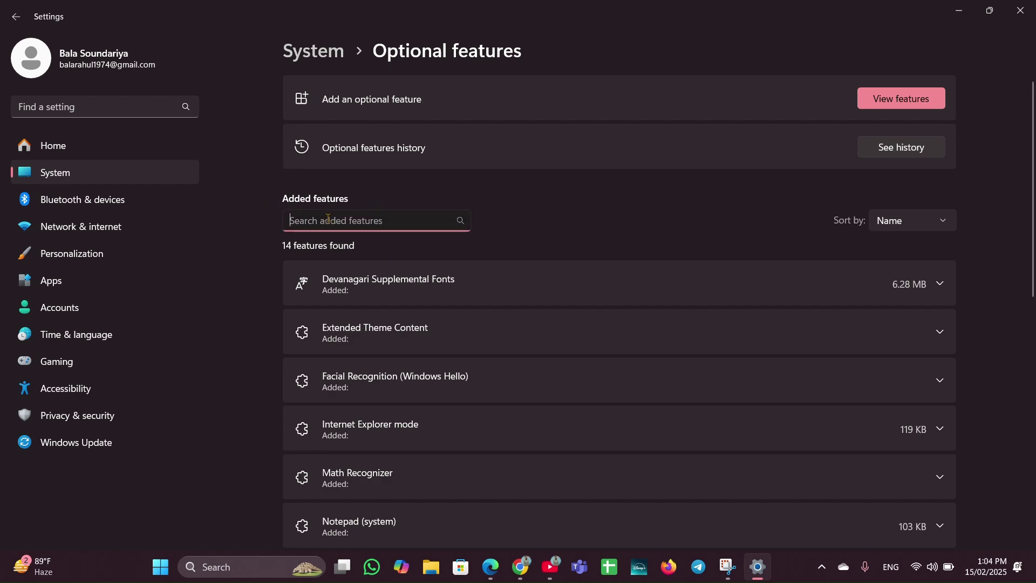
{"action": "type", "text": "fac"}
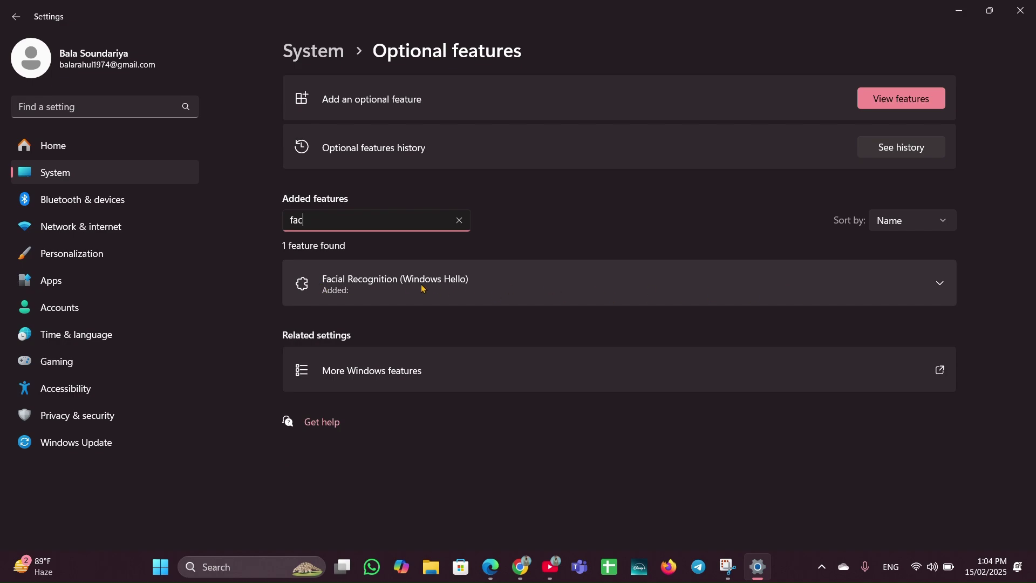
{"action": "left_click", "coordinate": [917, 283]}
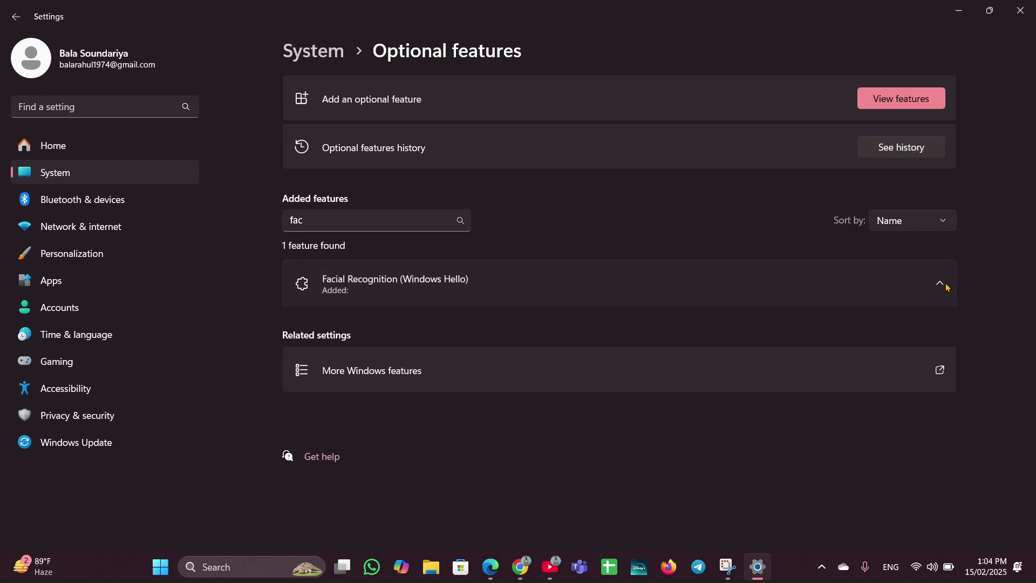
{"action": "left_click", "coordinate": [898, 324]}
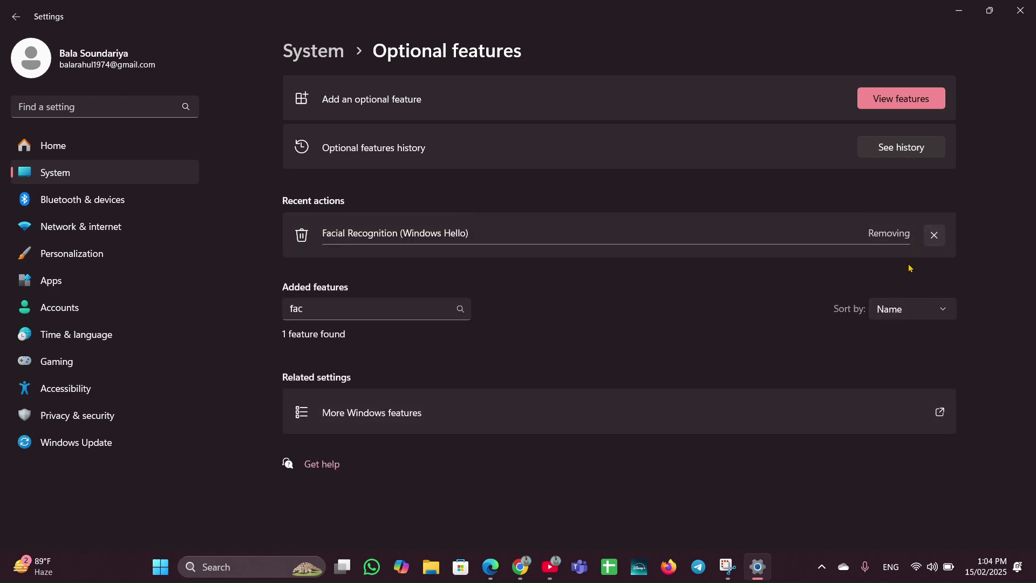
{"action": "left_click", "coordinate": [928, 240]}
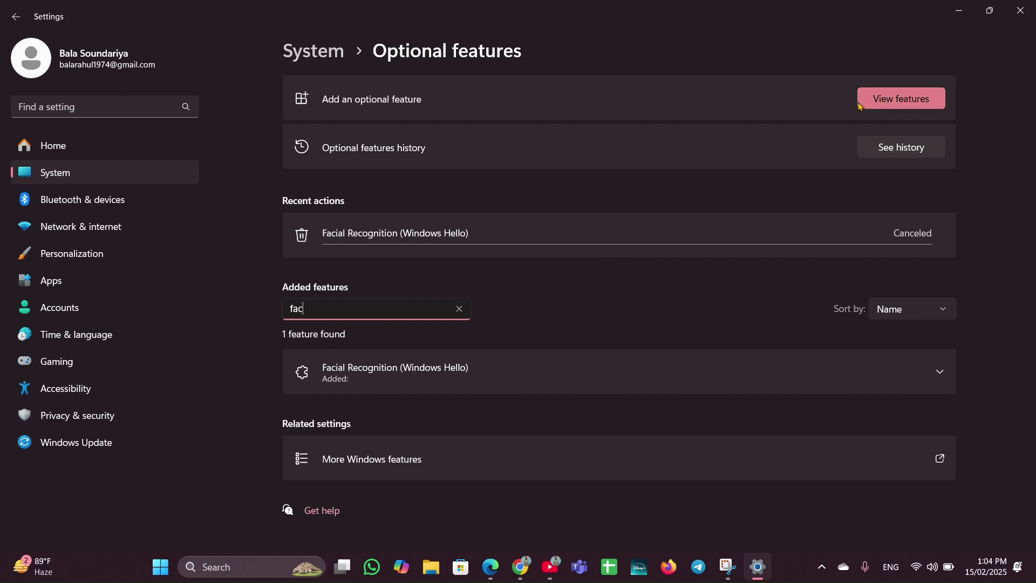
{"action": "left_click", "coordinate": [919, 103]}
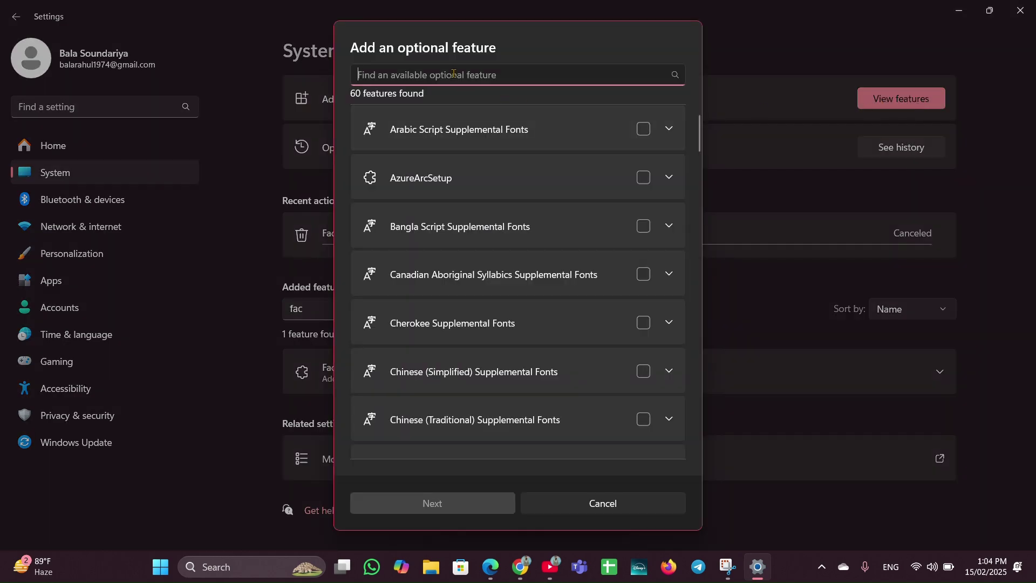
{"action": "type", "text": "windo"}
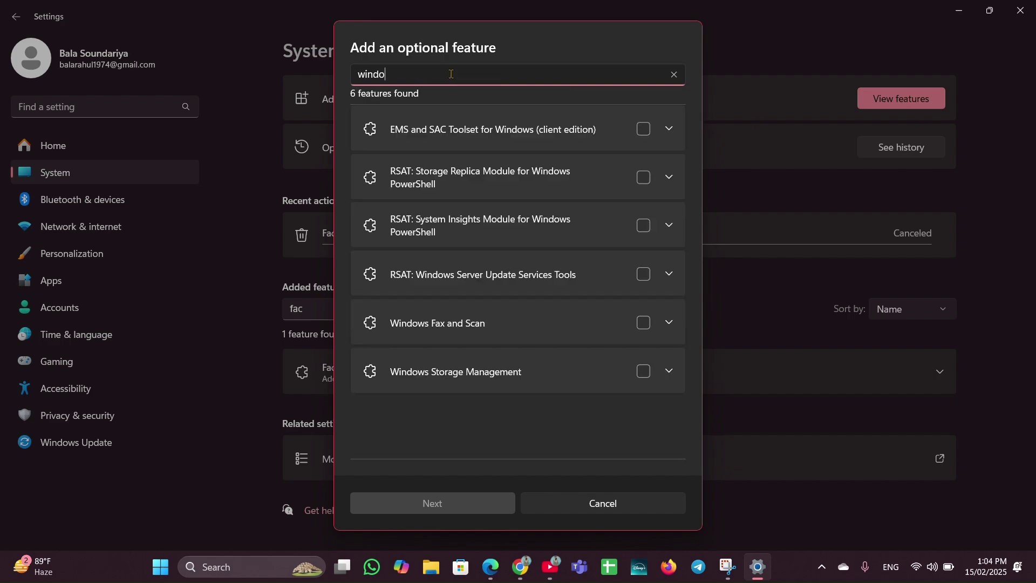